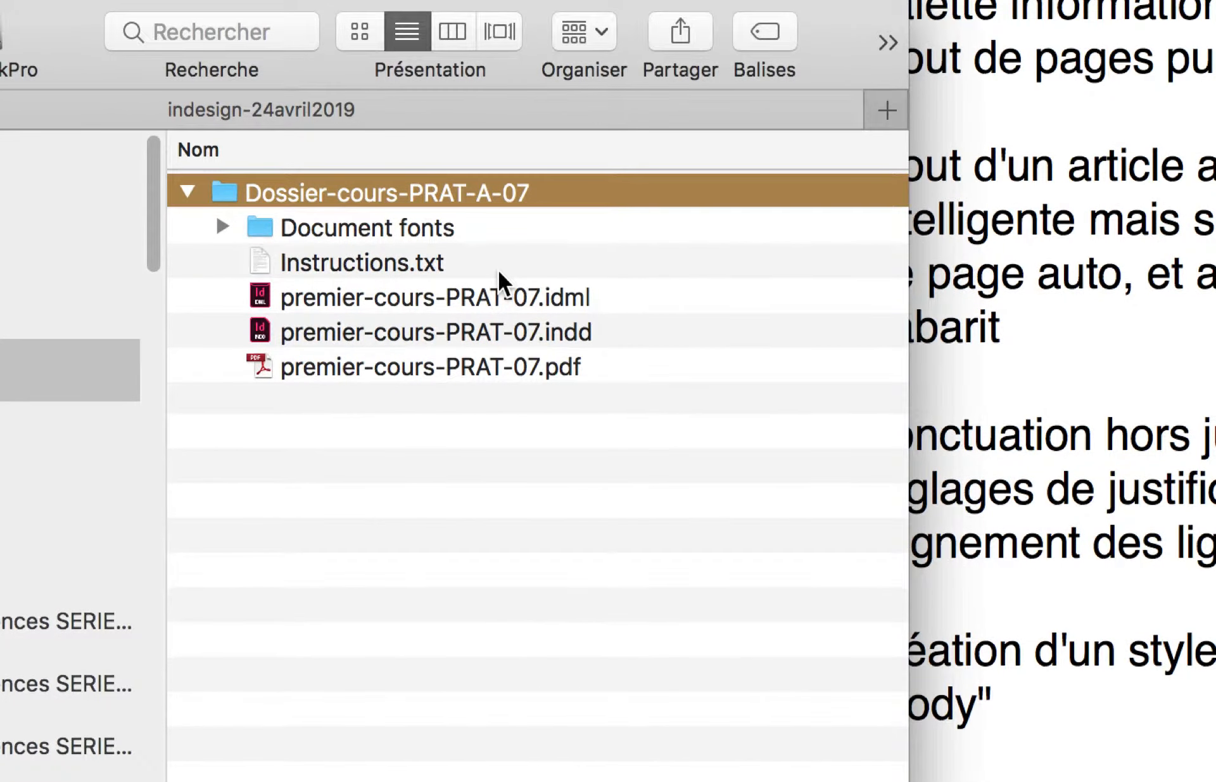
Inspect the contents of the Document fonts folder, selecting AGaramondPro-Regular.otf, and collapse the folder again.
left_click(222, 227)
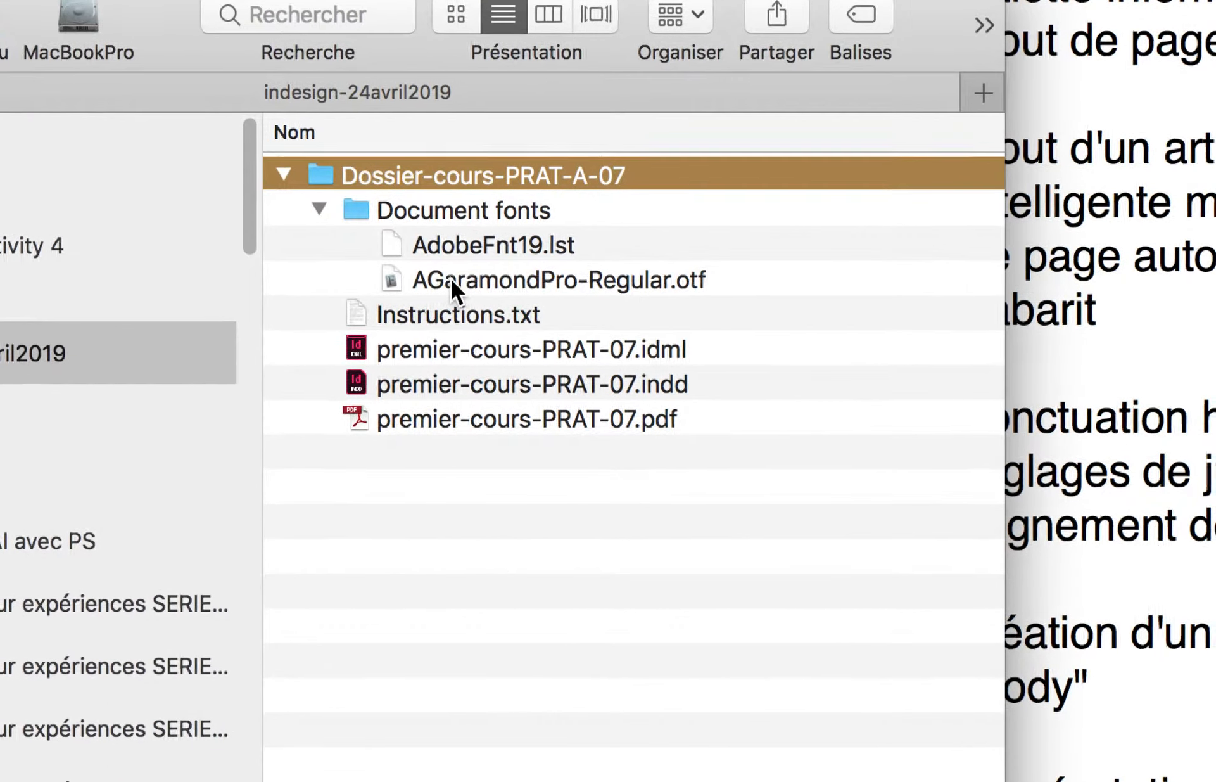
left_click(450, 279)
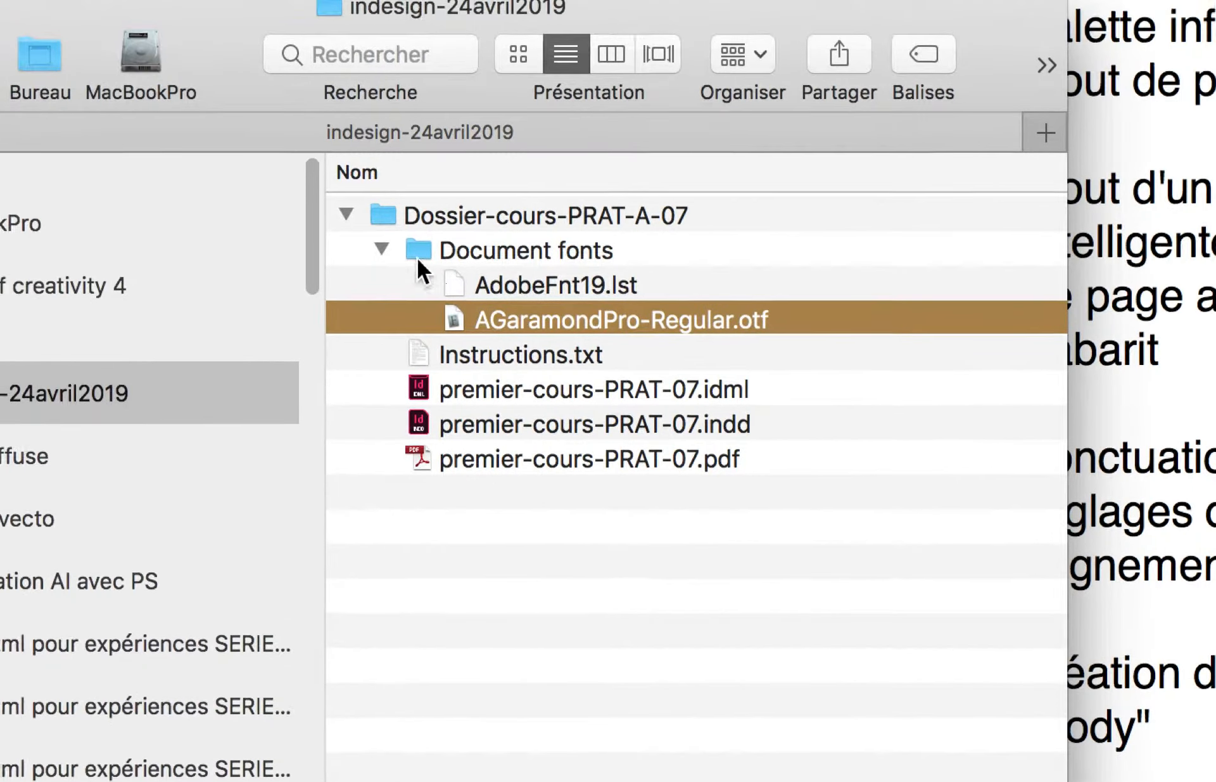
left_click(405, 255)
left_click(405, 254)
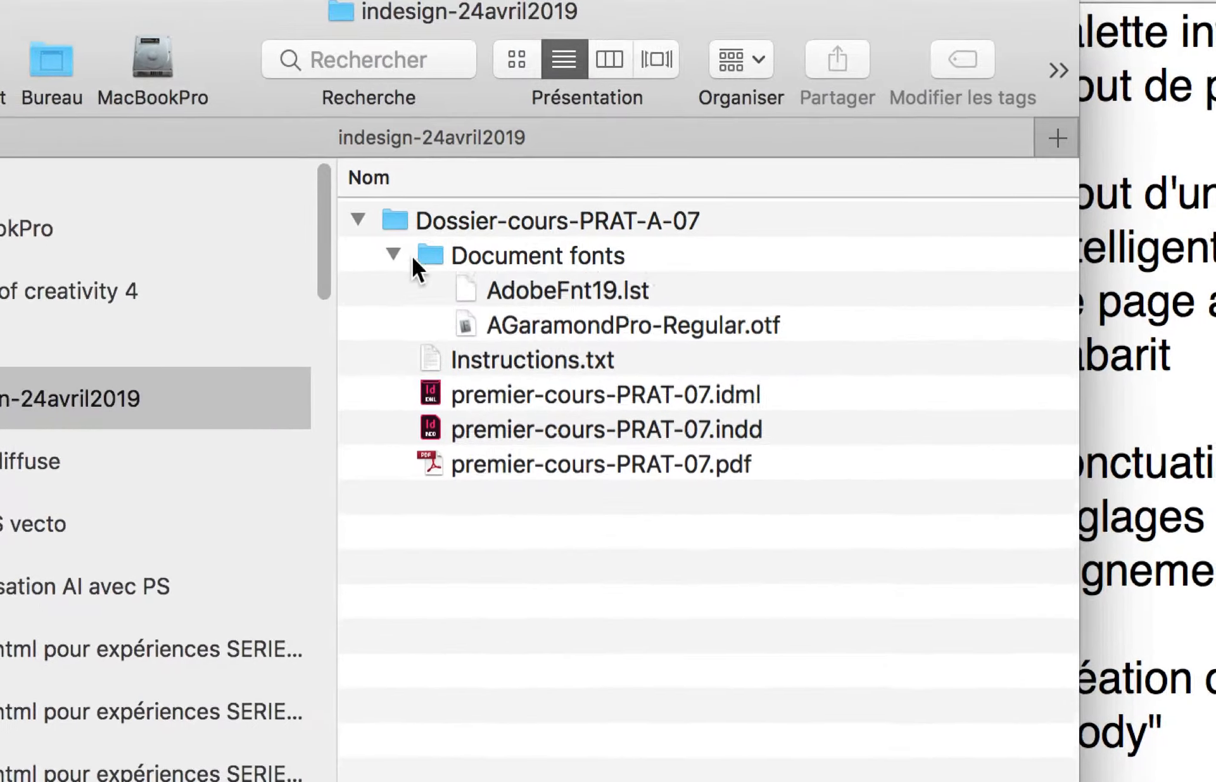
left_click(441, 281)
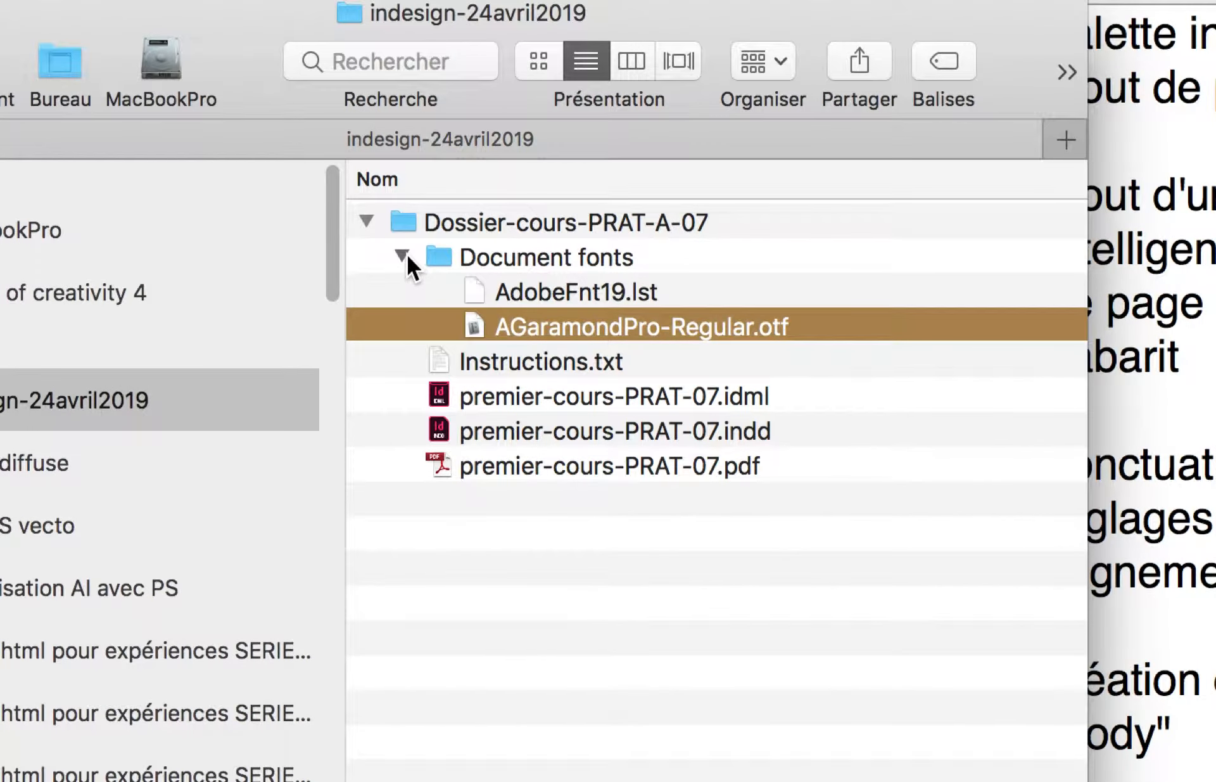
left_click(426, 237)
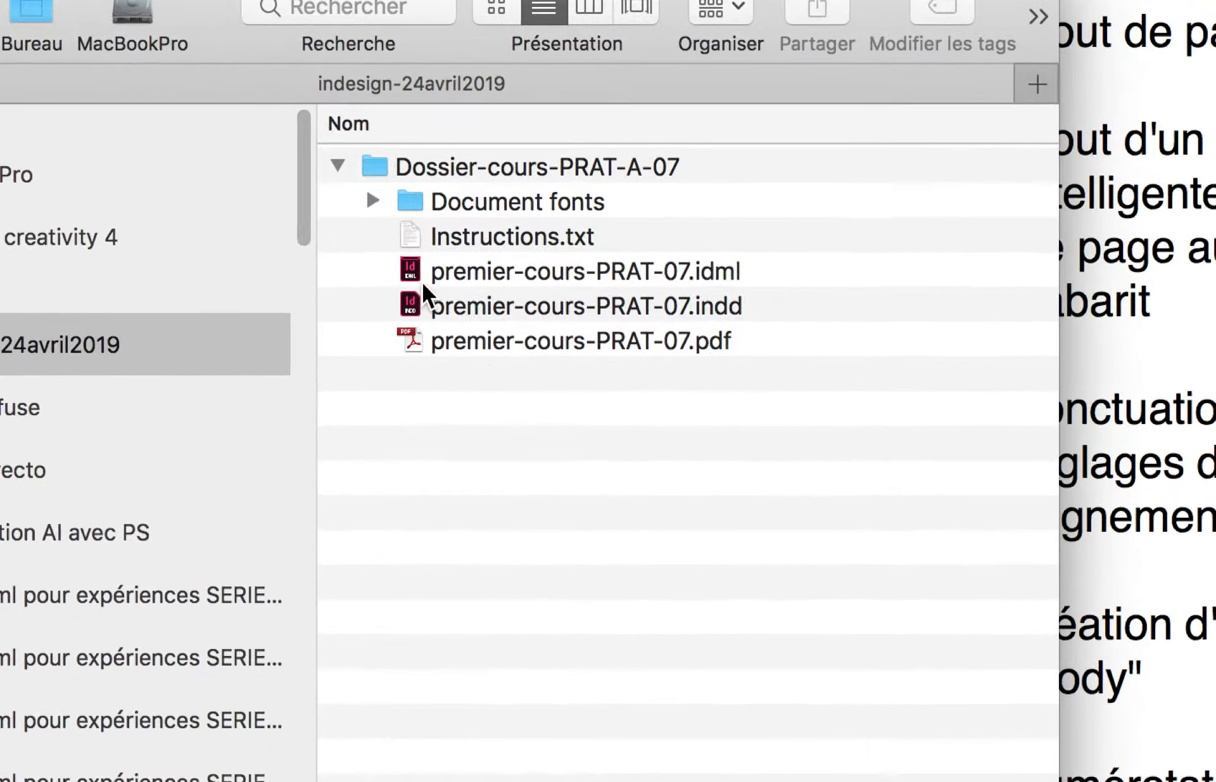
Review the remaining package files in Dossier-cours-PRAT-A-07: Instructions.txt and the PDF, INDD and IDML versions of premier-cours-PRAT-07.
left_click(442, 266)
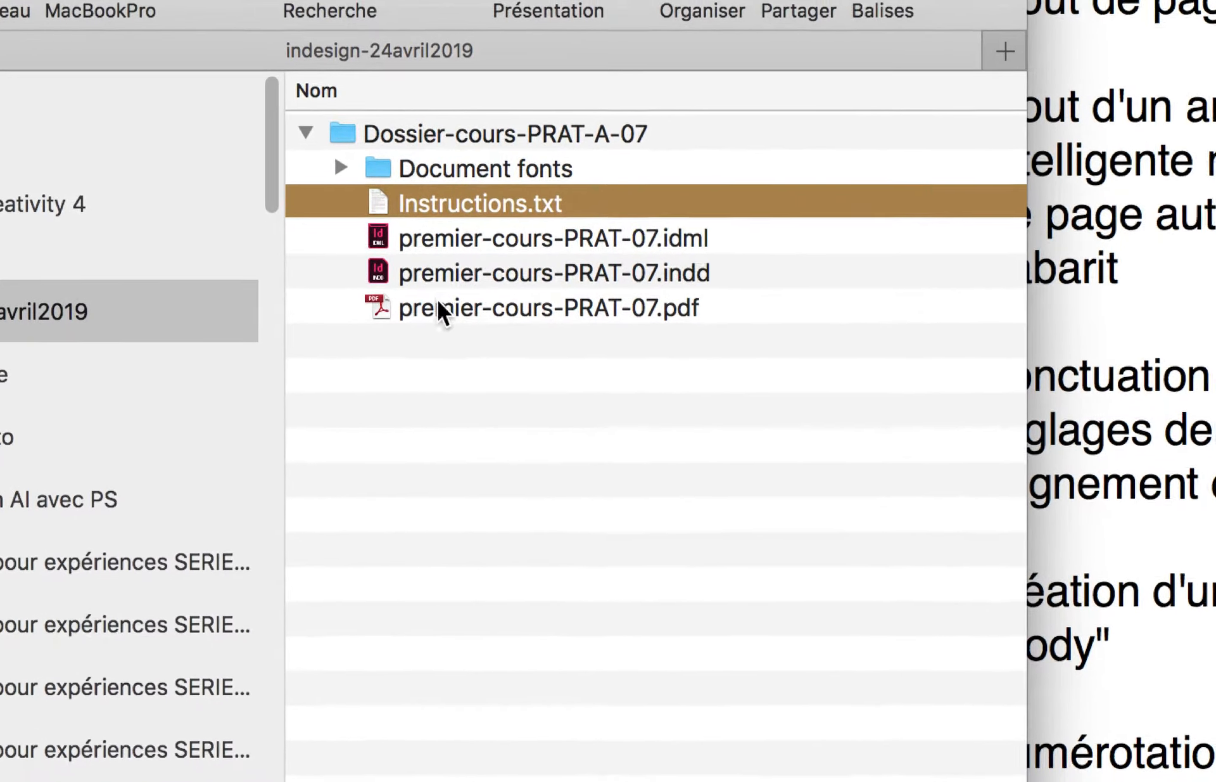
left_click(481, 368)
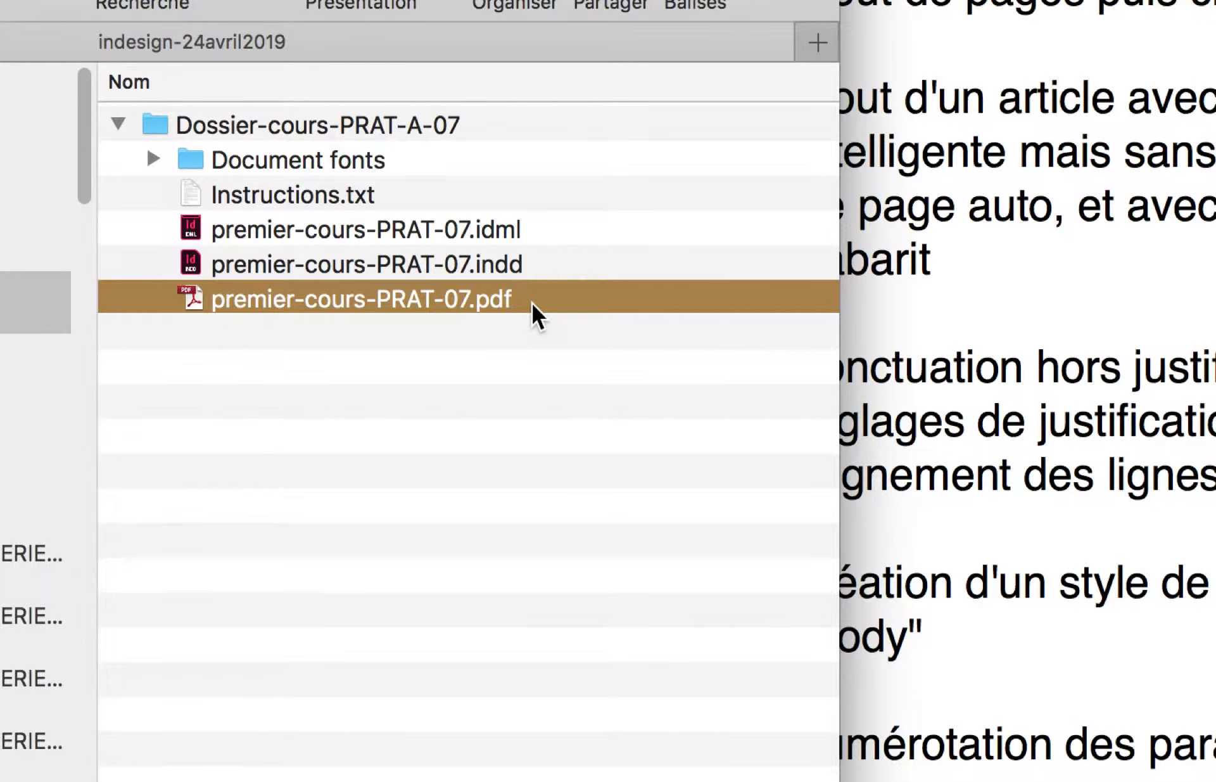
left_click(523, 264)
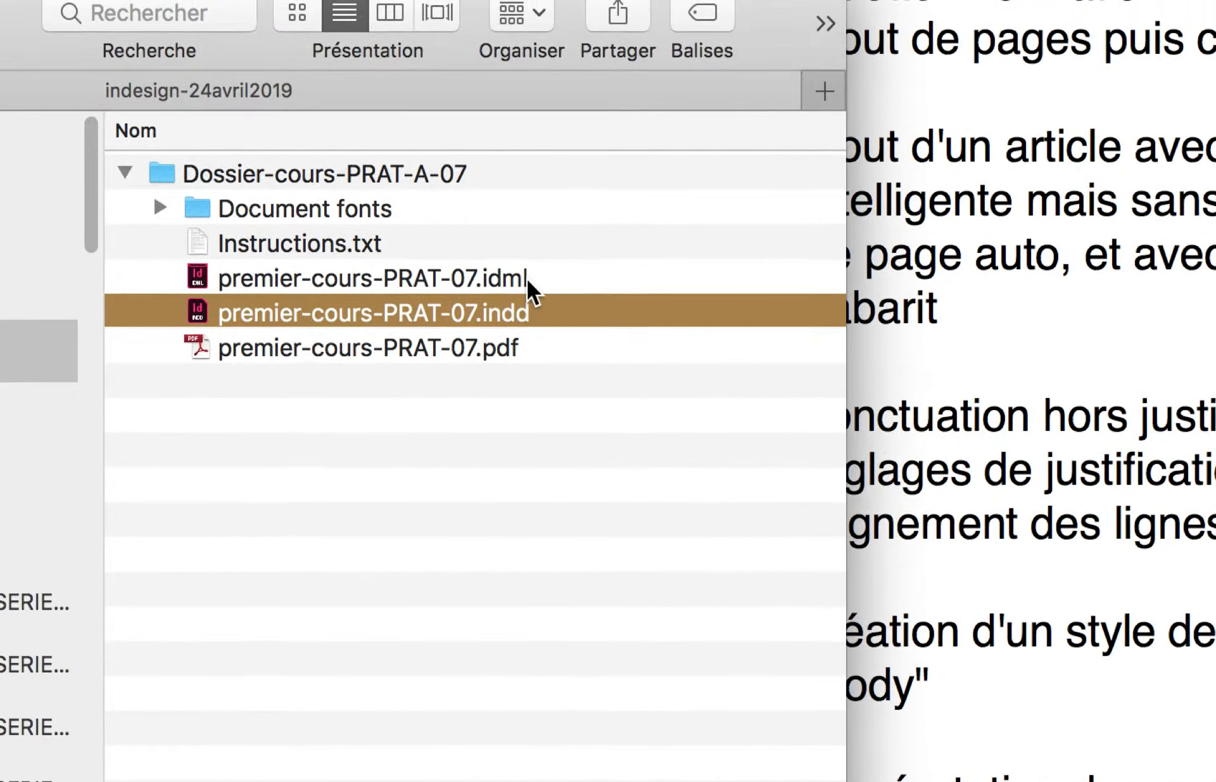
left_click(523, 230)
left_click(529, 290)
left_click(535, 325)
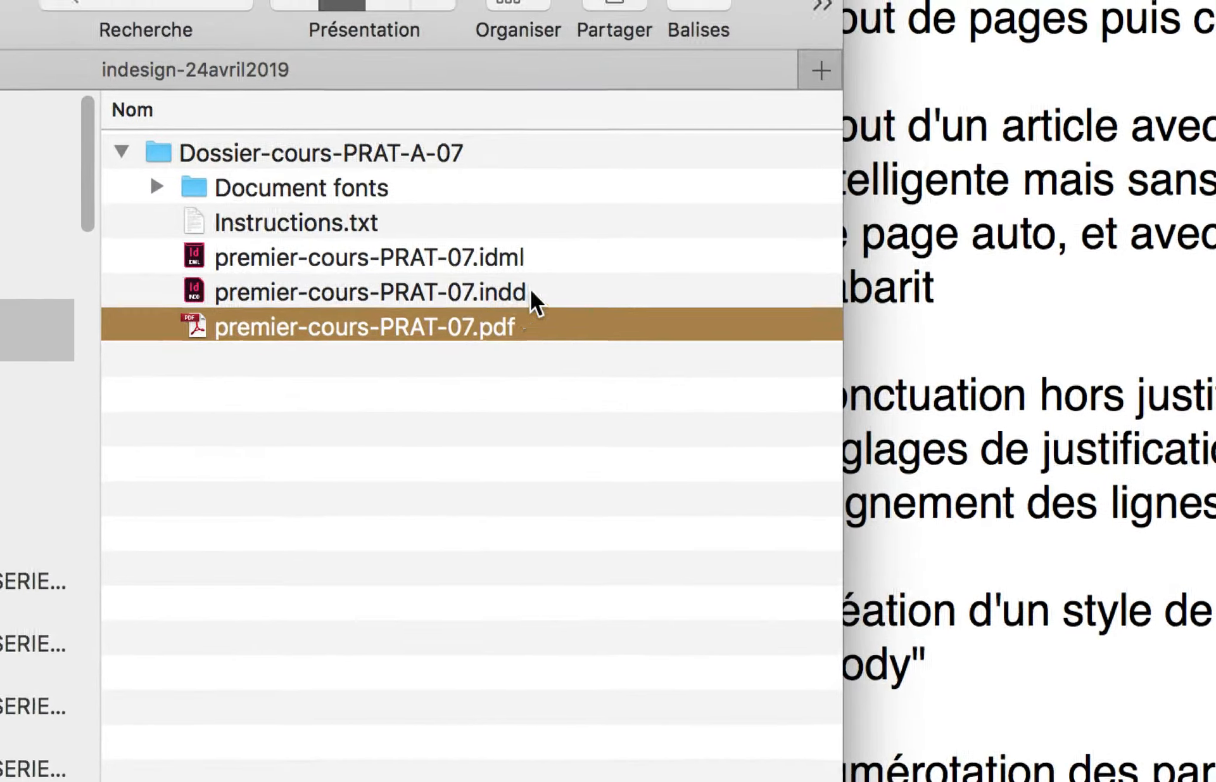
left_click(584, 265)
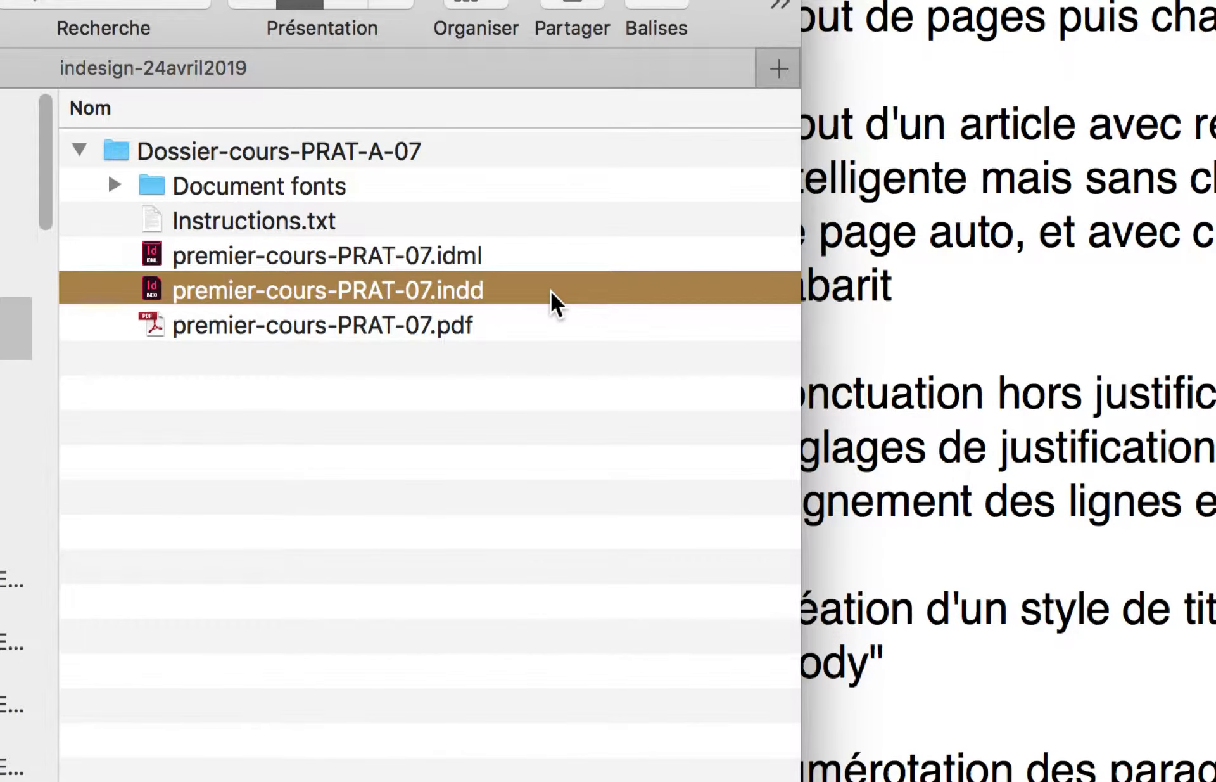
Try to open premier-cours-PRAT-07.indd in InDesign and quit the program.
double_click(549, 291)
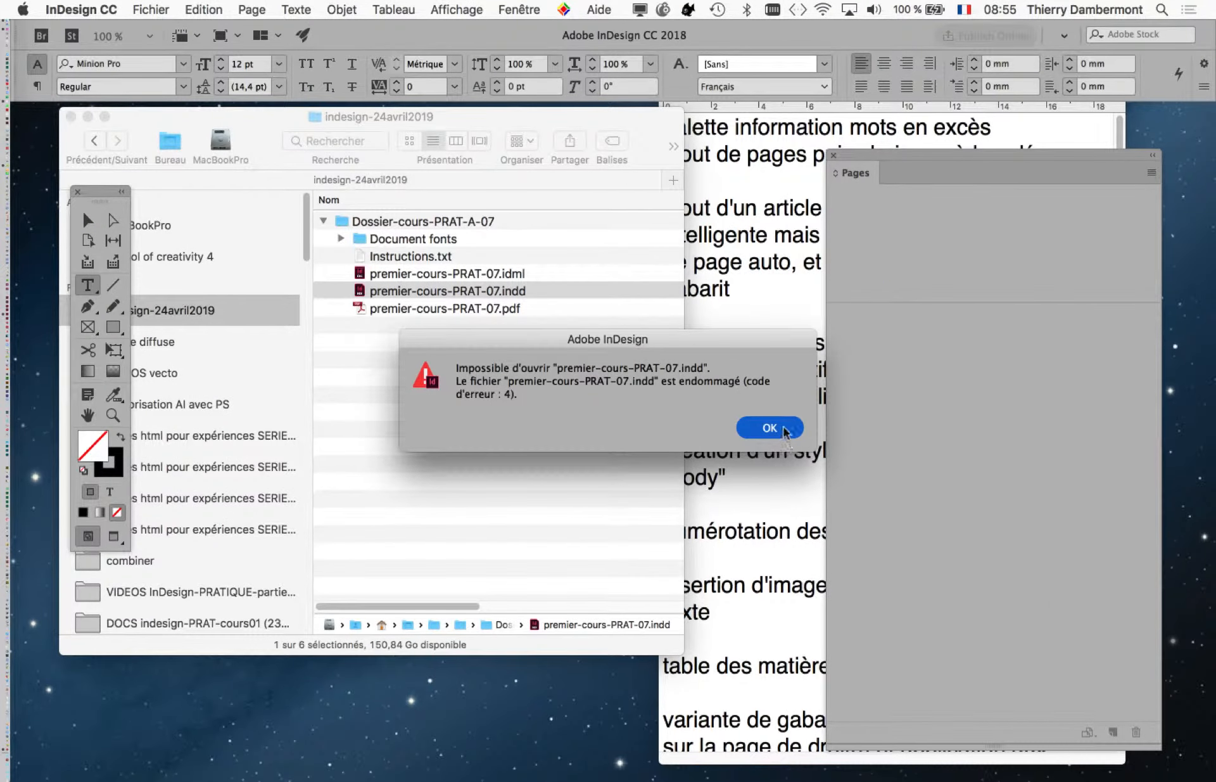
left_click(784, 431)
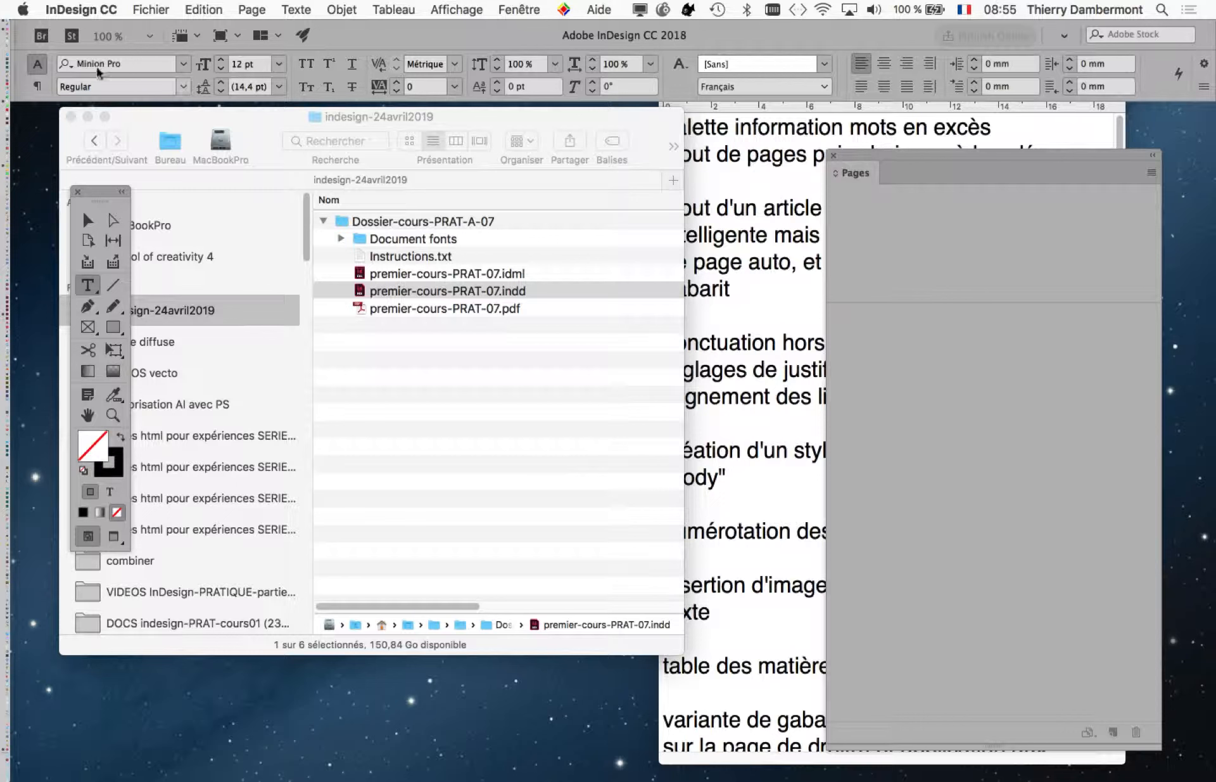
left_click(99, 10)
left_click(127, 131)
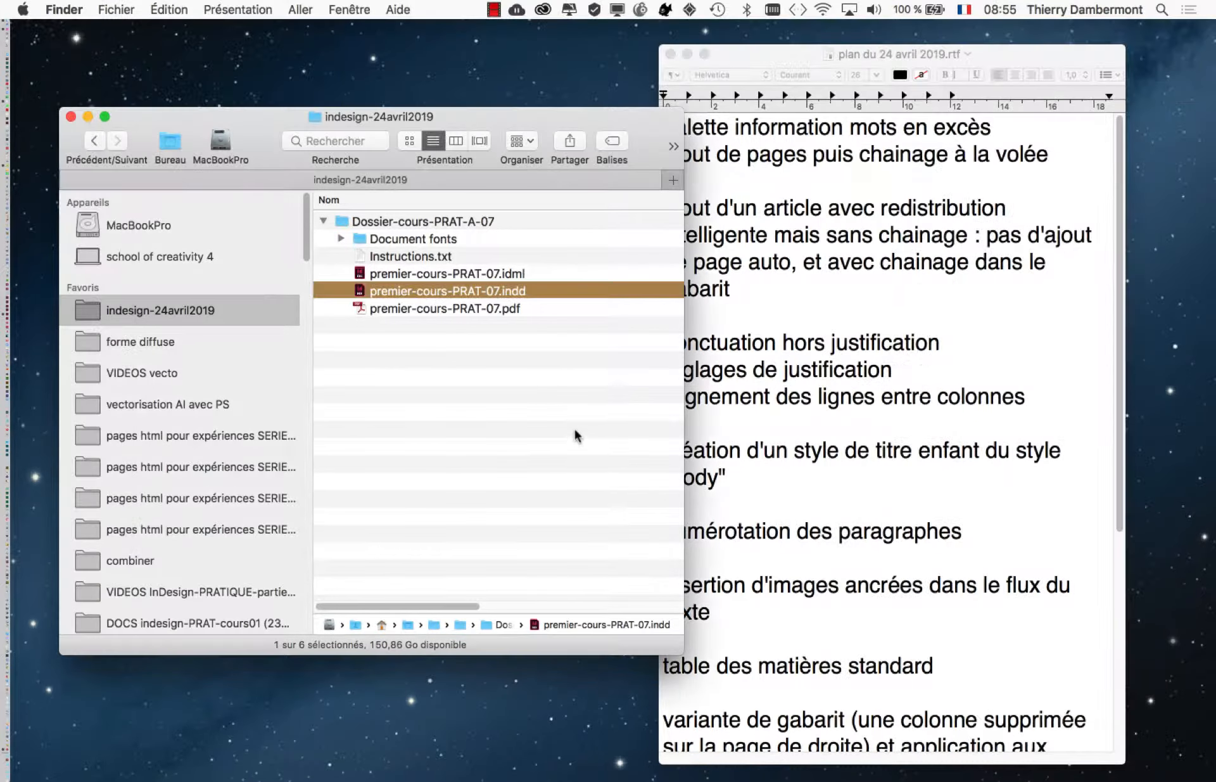
Widen the Finder window to show the date, size and type columns and try to open premier-cours-PRAT-07.indd again.
left_click(583, 407)
left_click(546, 292)
left_click_drag(676, 650, 1024, 552)
left_click(845, 426)
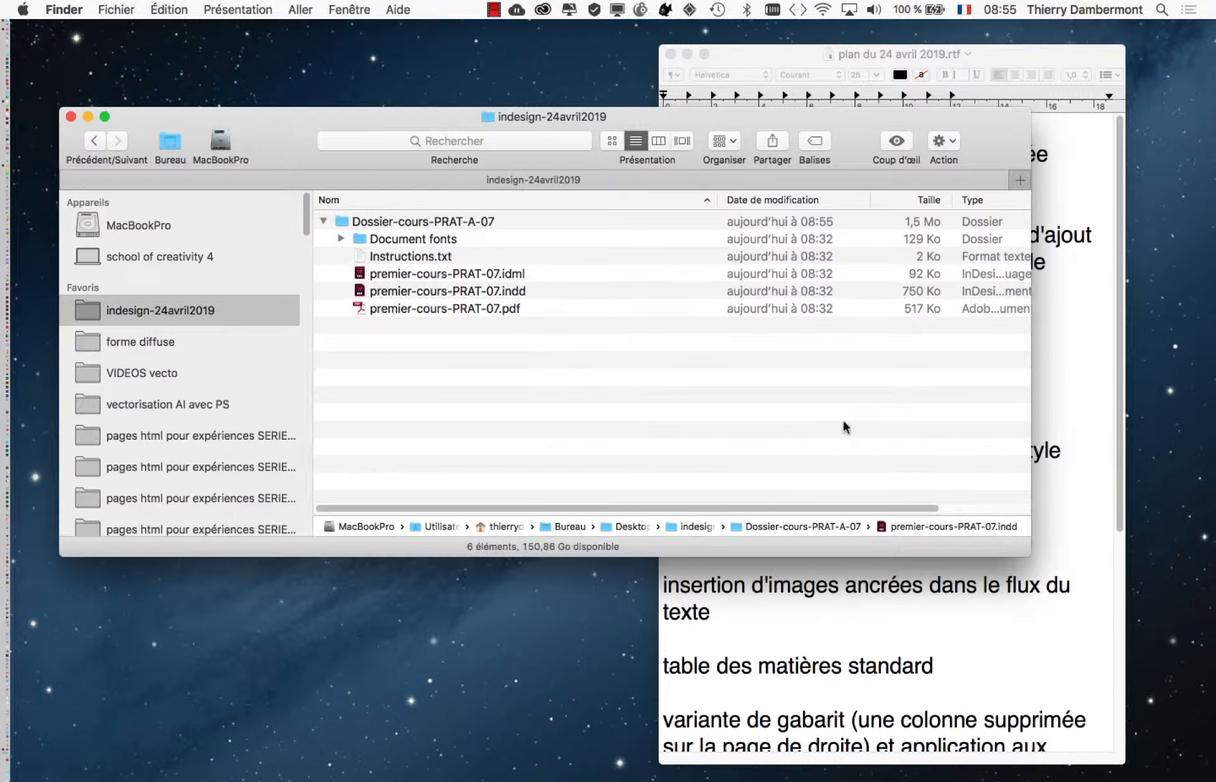
left_click(578, 294)
double_click(578, 294)
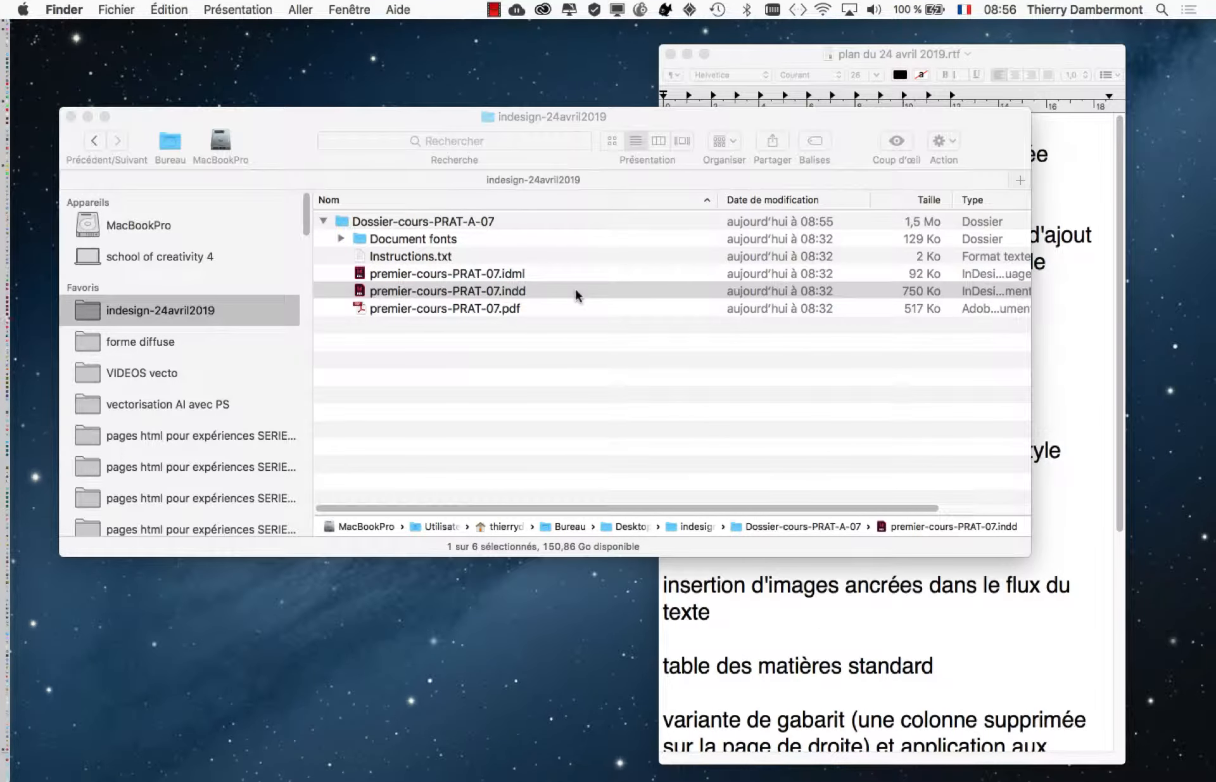
Launch InDesign, move the Tools panel off the file list and open premier-cours-PRAT-07.indd.
mouse_move(25, 317)
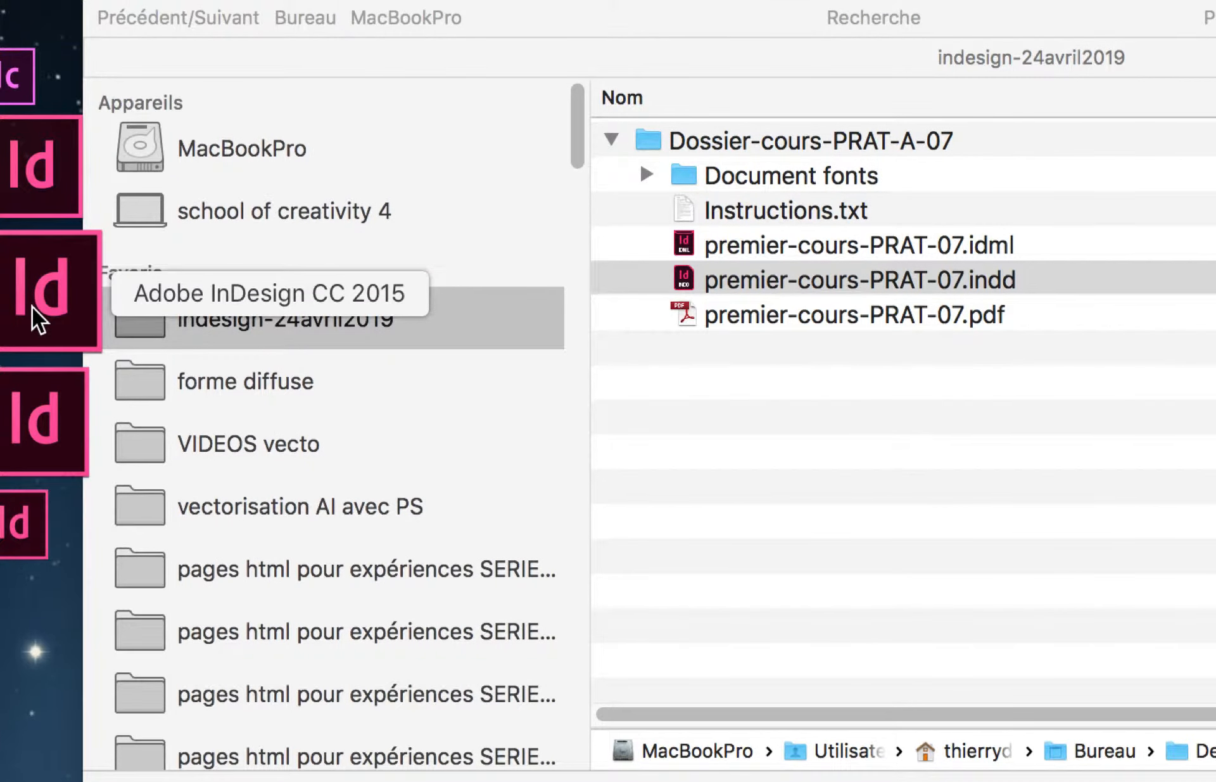
left_click(31, 306)
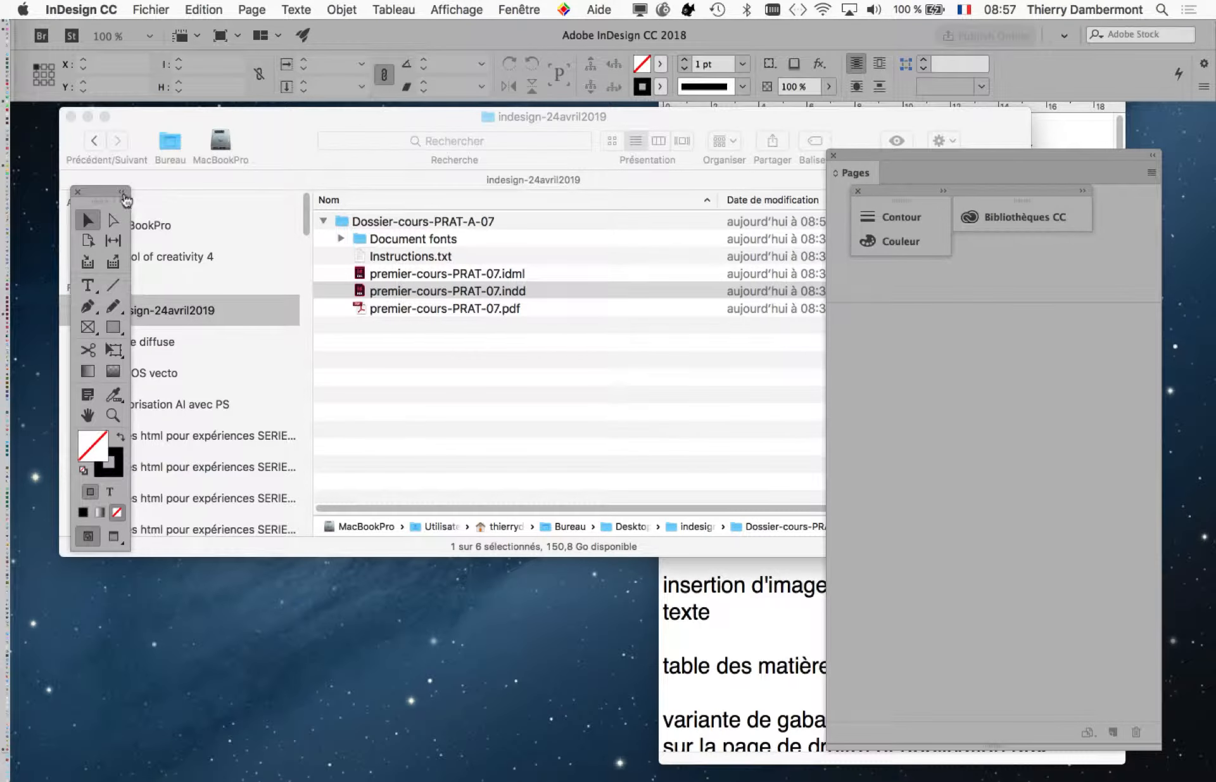
left_click_drag(125, 200, 76, 197)
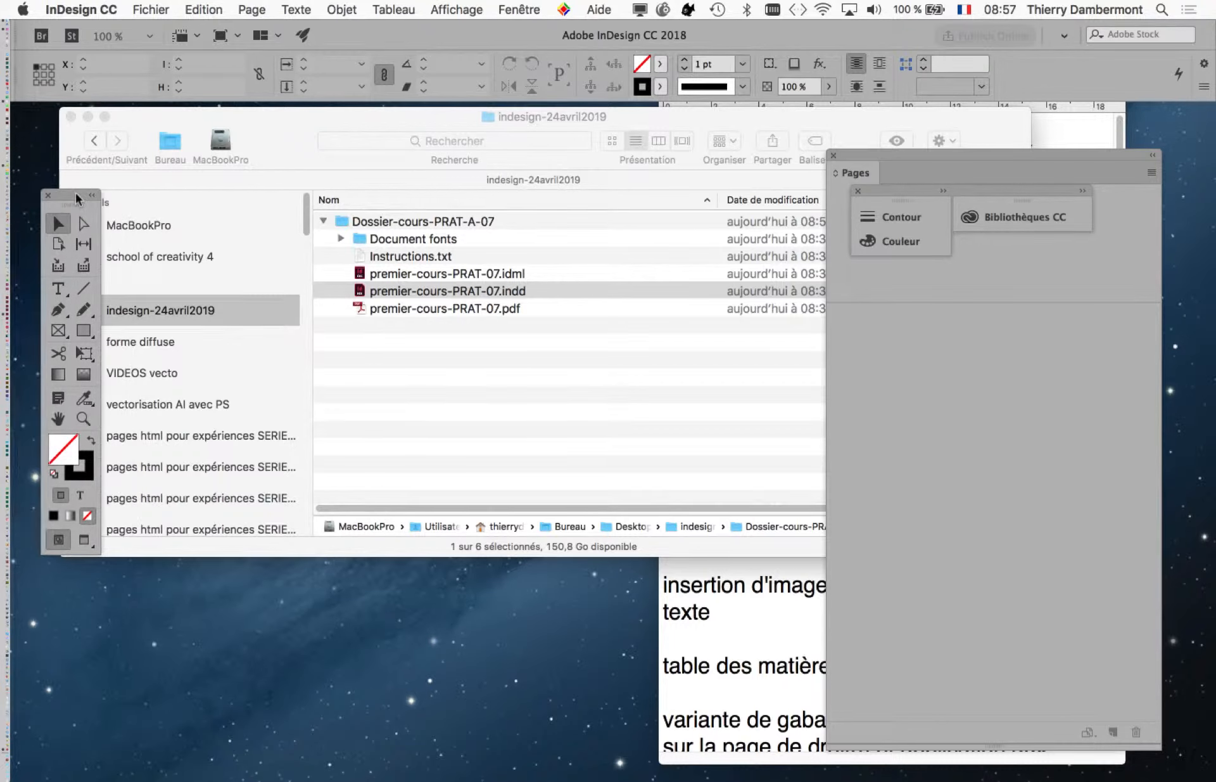
left_click(537, 371)
double_click(552, 291)
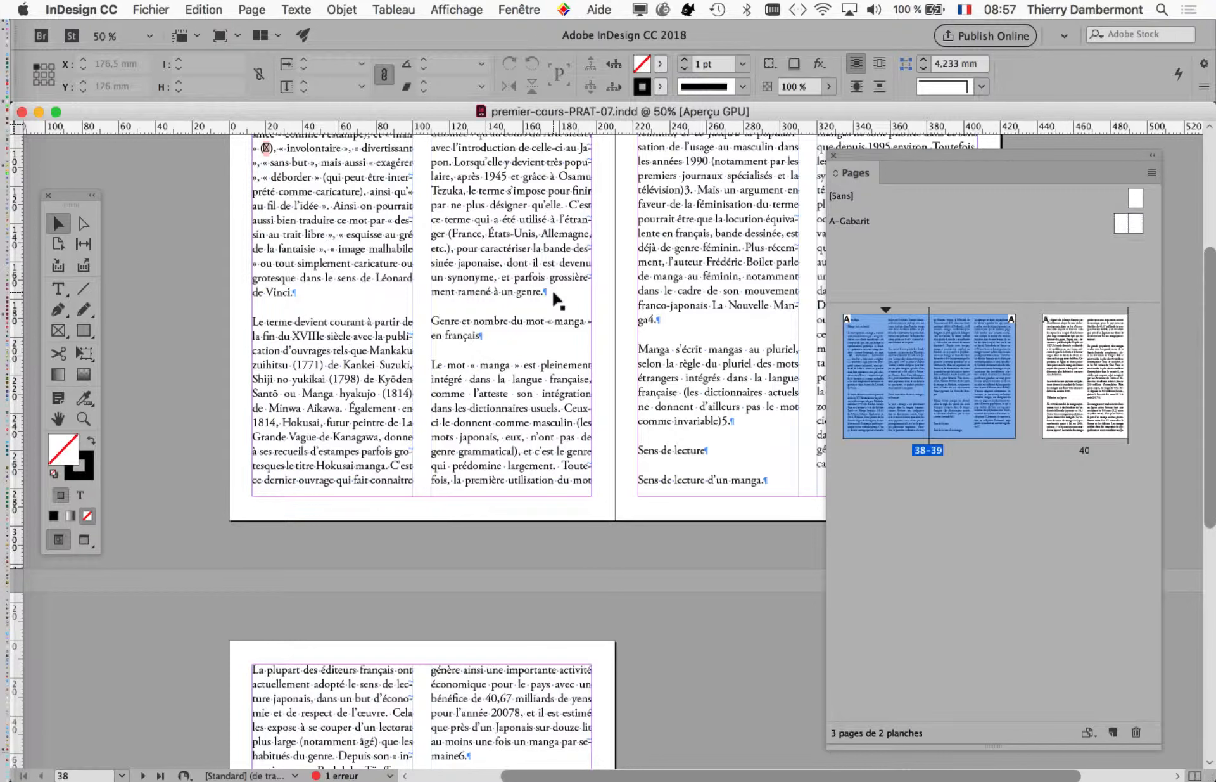
Fit the first spread in the window and examine pages 38-39 and page 40 of the document.
double_click(59, 418)
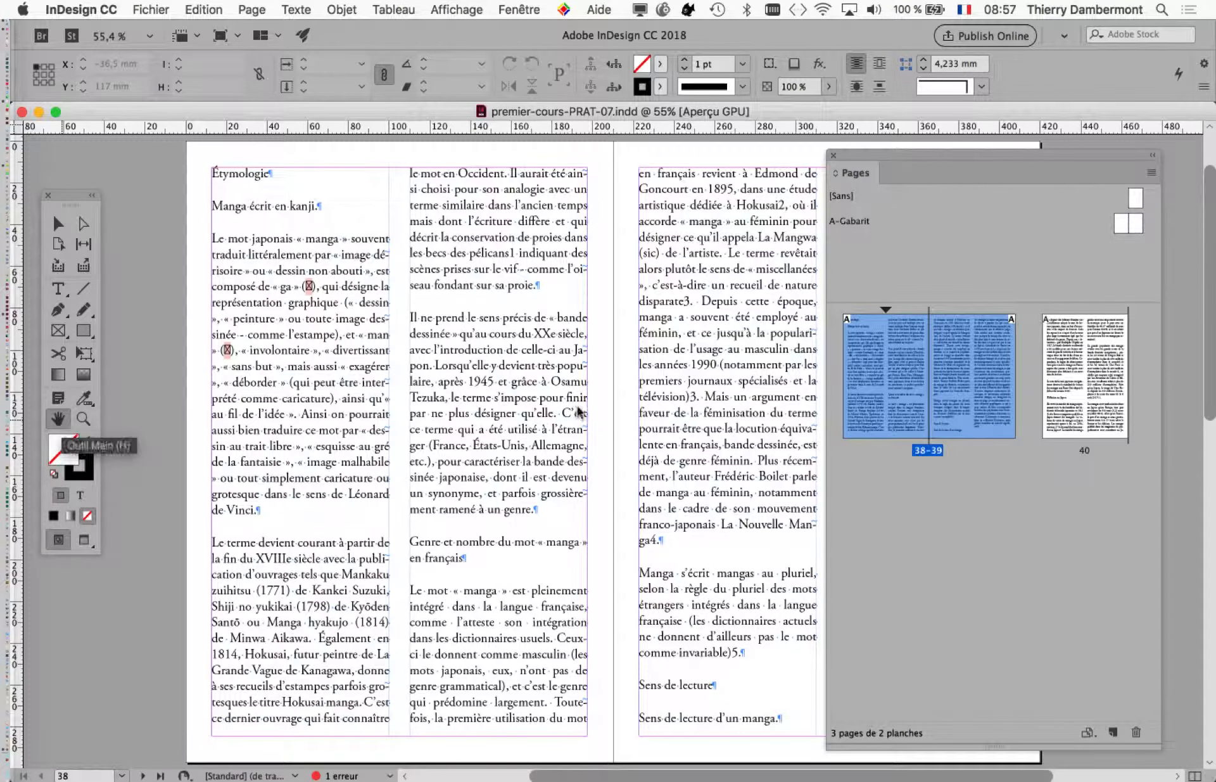
left_click_drag(630, 393, 457, 402)
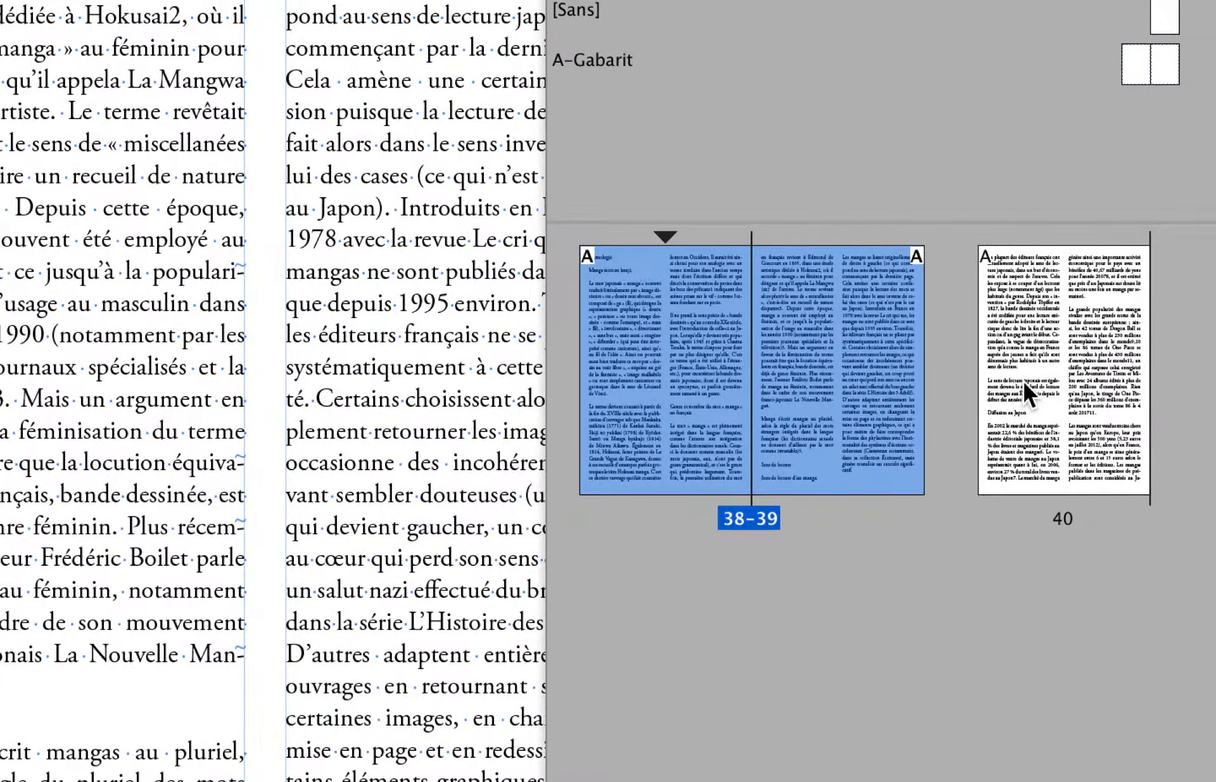
left_click(1211, 388)
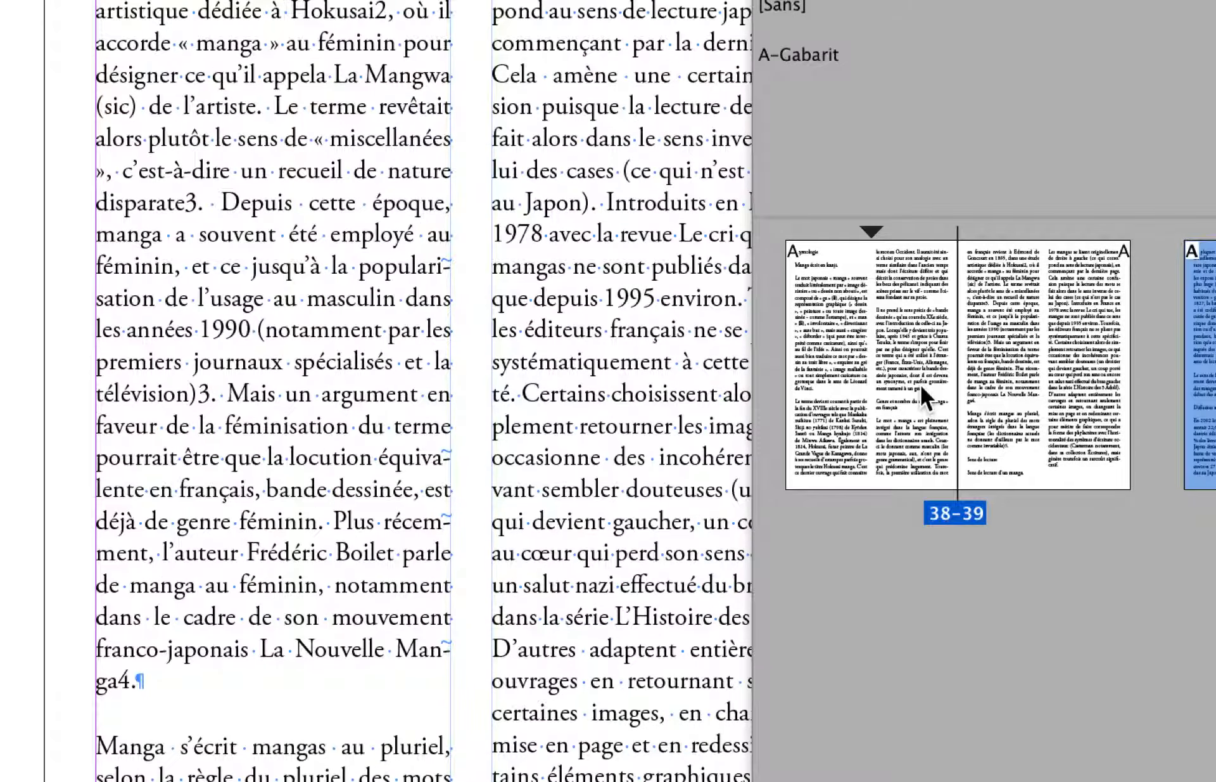
left_click(921, 385)
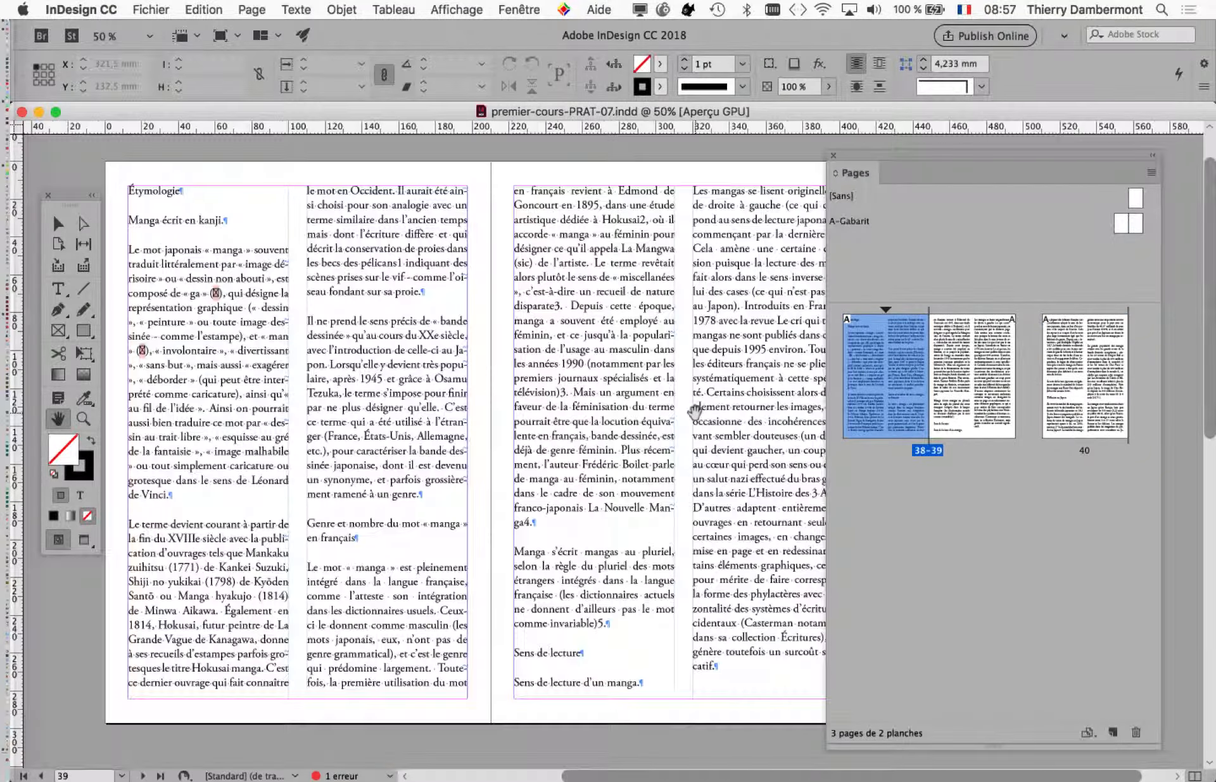
key("super+minus")
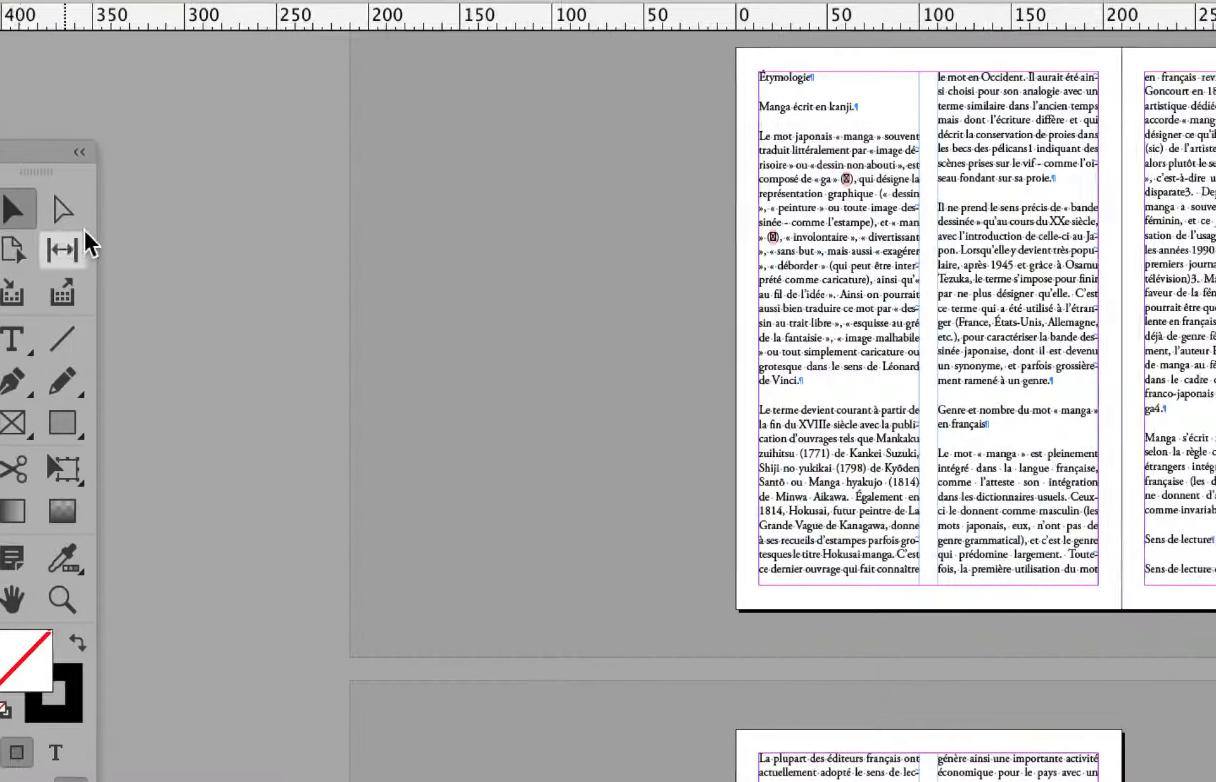
Select the text frame on page 38 and check the numbering and section options with page numbering starting at 38.
left_click(783, 254)
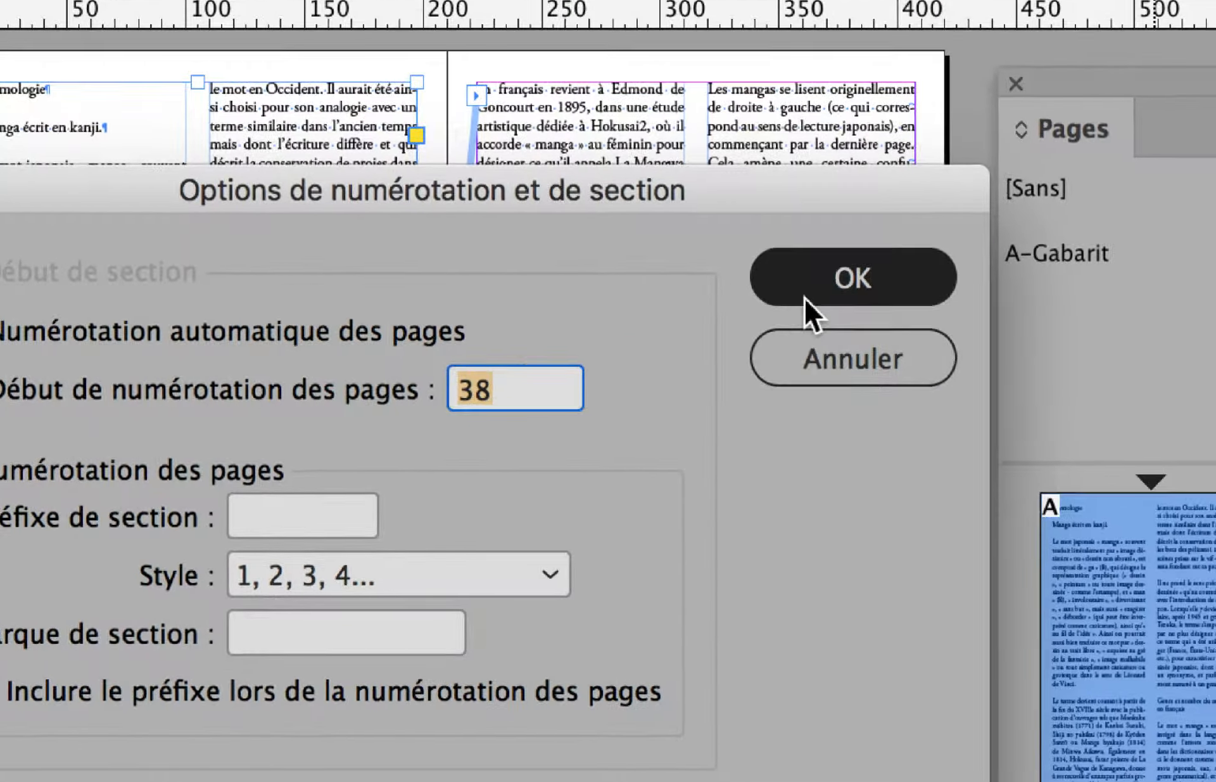
left_click(802, 296)
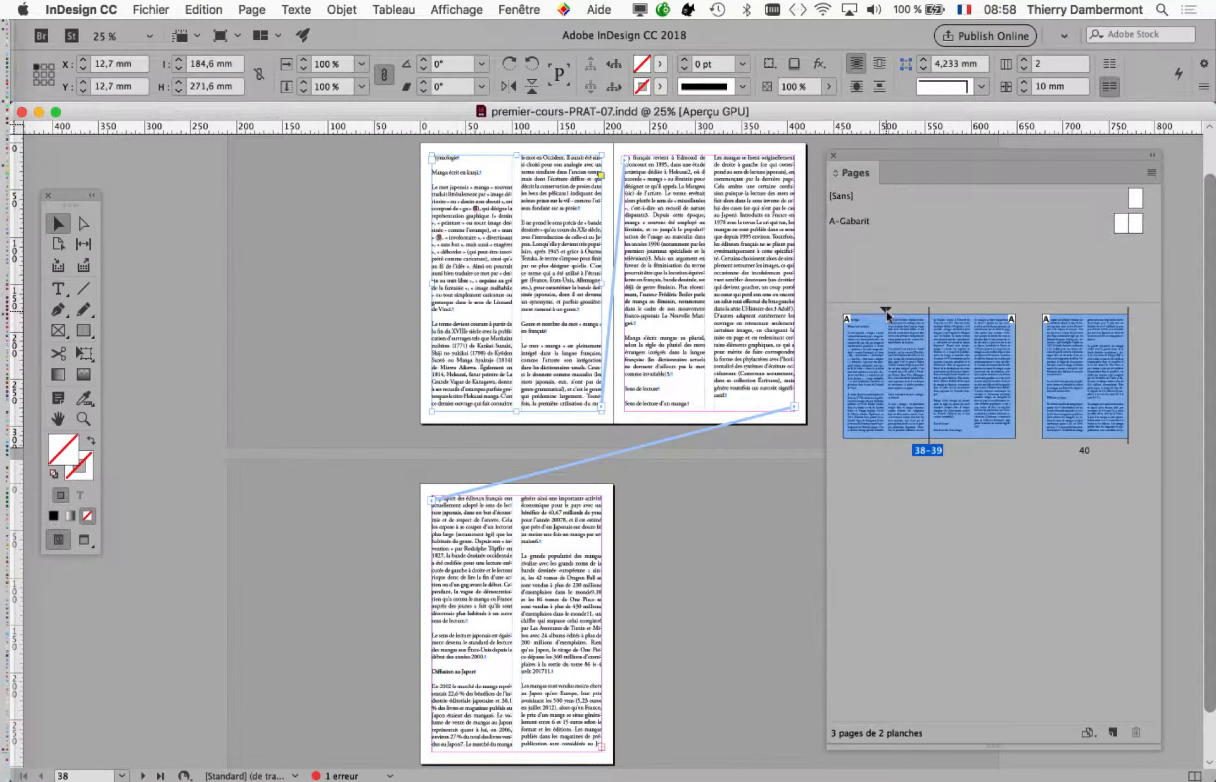
left_click(940, 485)
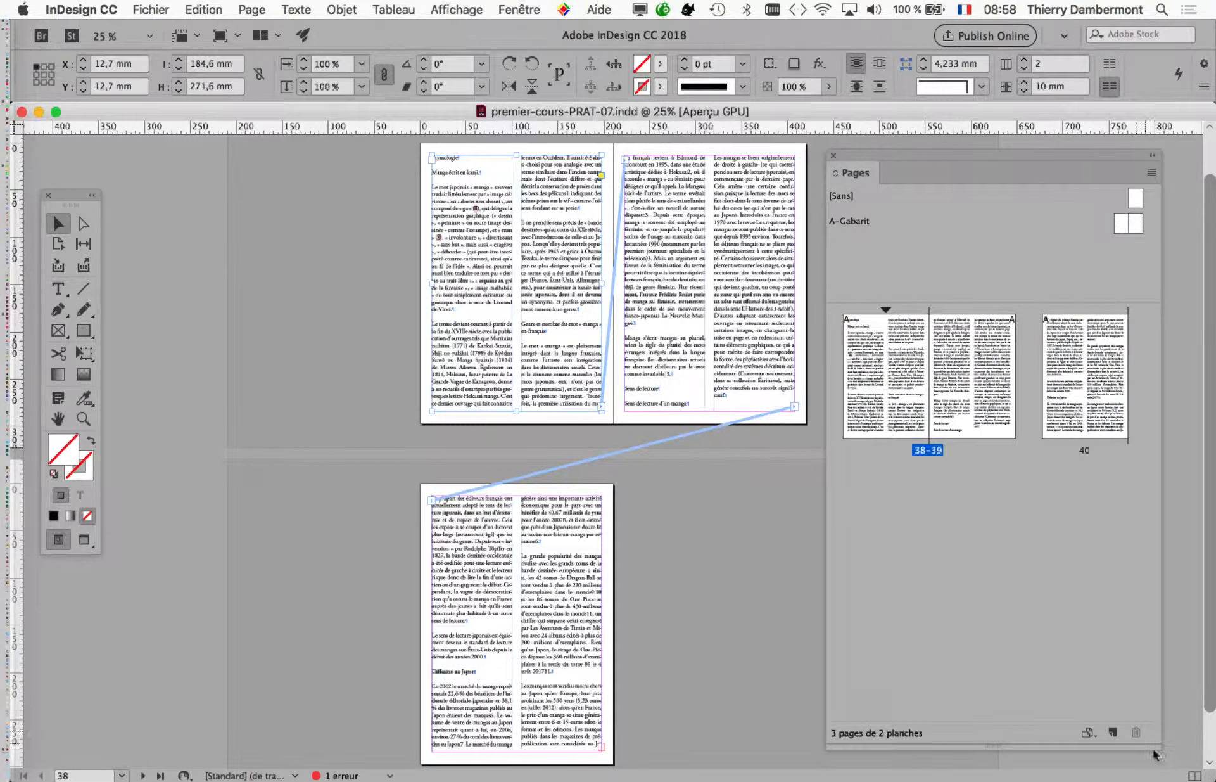
Make the Pages panel shorter and slightly wider, and move the Tools panel closer to the document pages.
left_click_drag(1175, 582, 1177, 570)
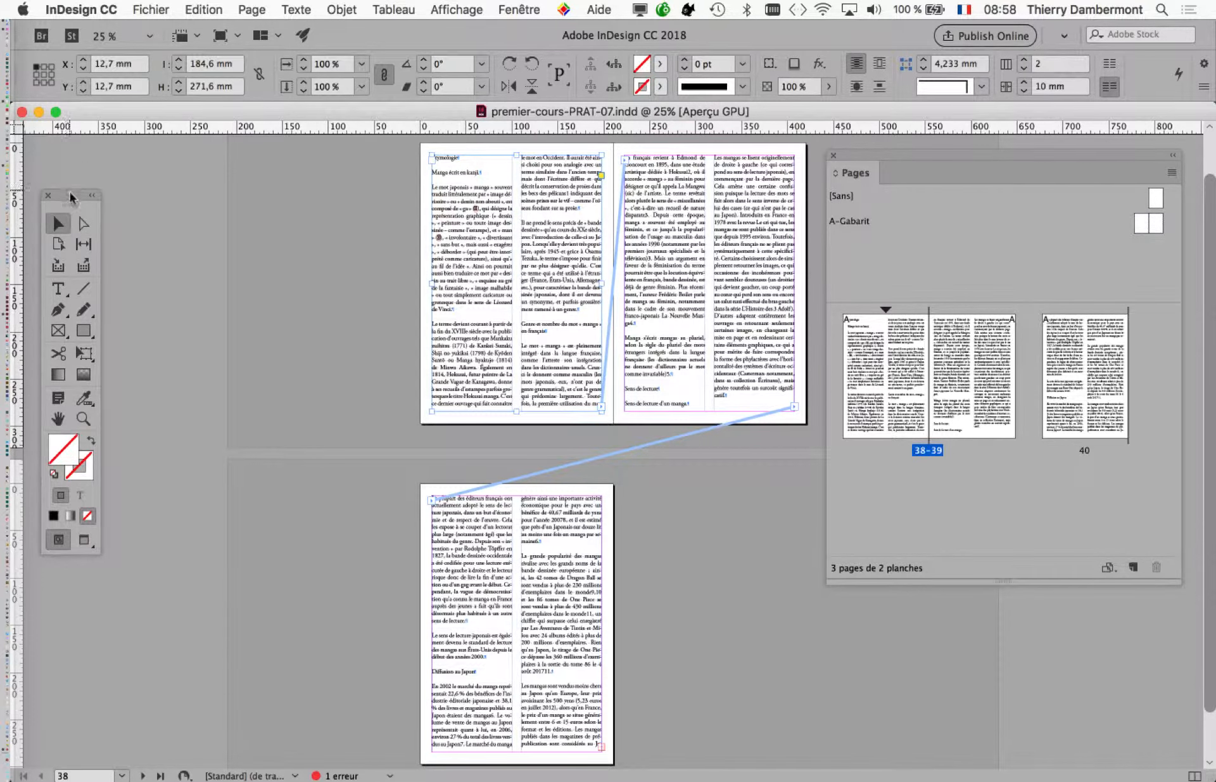
left_click_drag(71, 197, 288, 173)
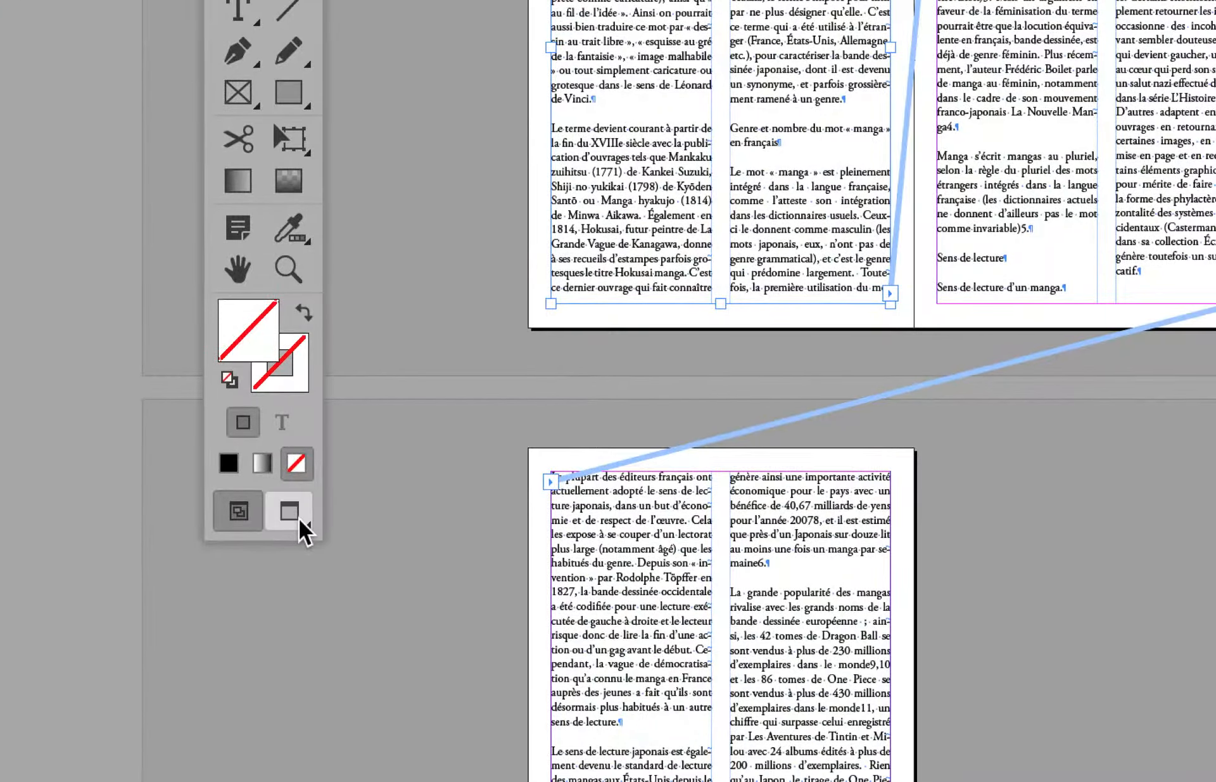
View the layout in Preview mode with the page 38 text frame deselected and selected, and return to Normal mode.
left_click(311, 517)
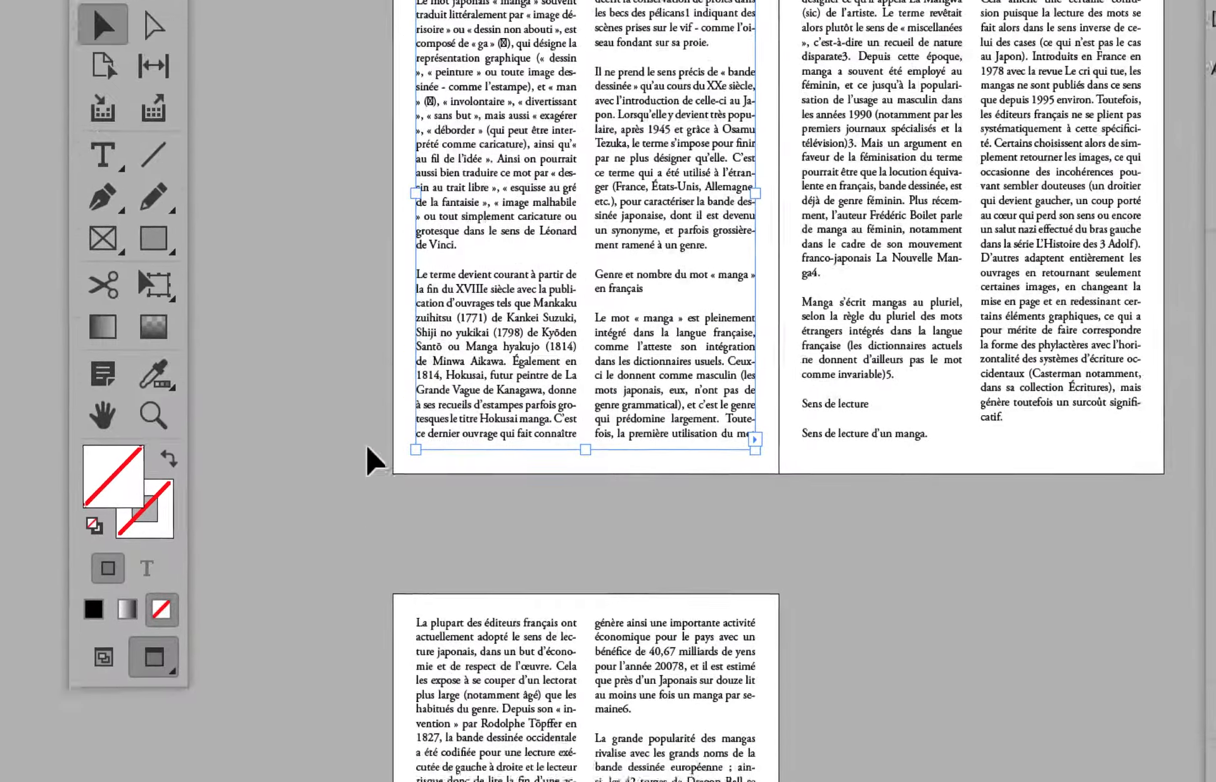
left_click(497, 265)
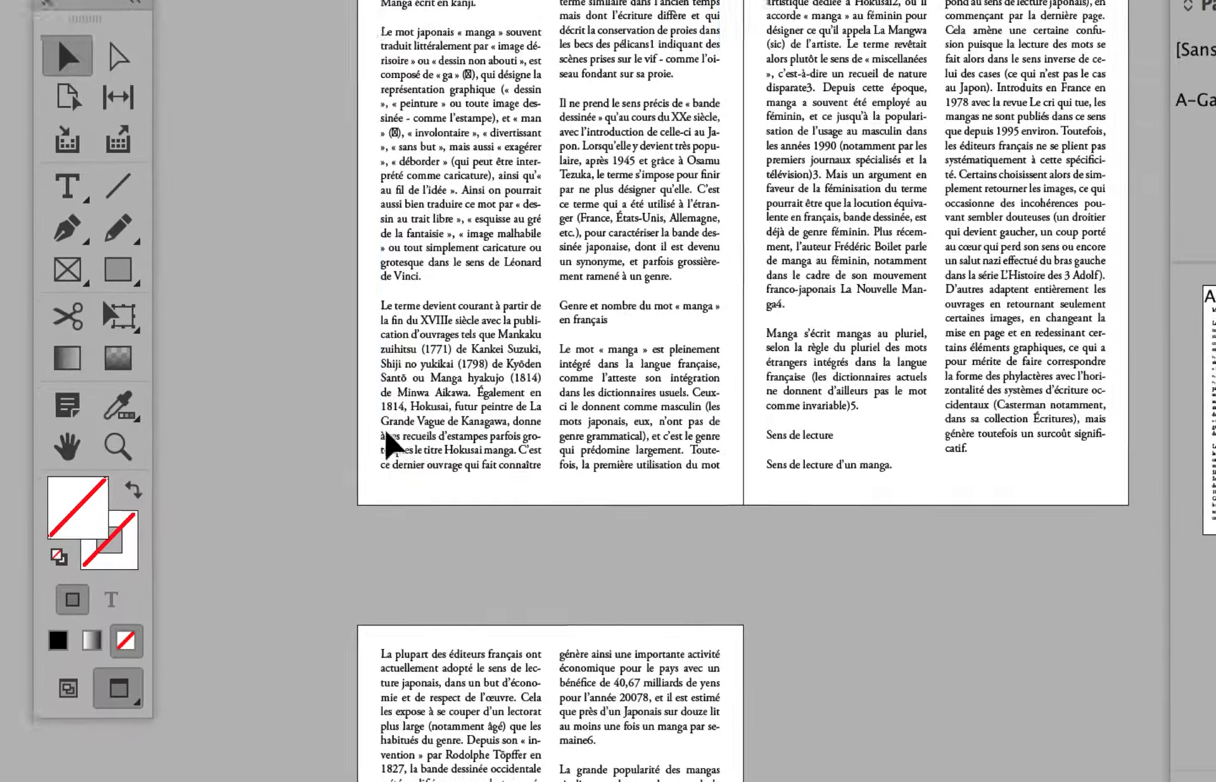
left_click(448, 404)
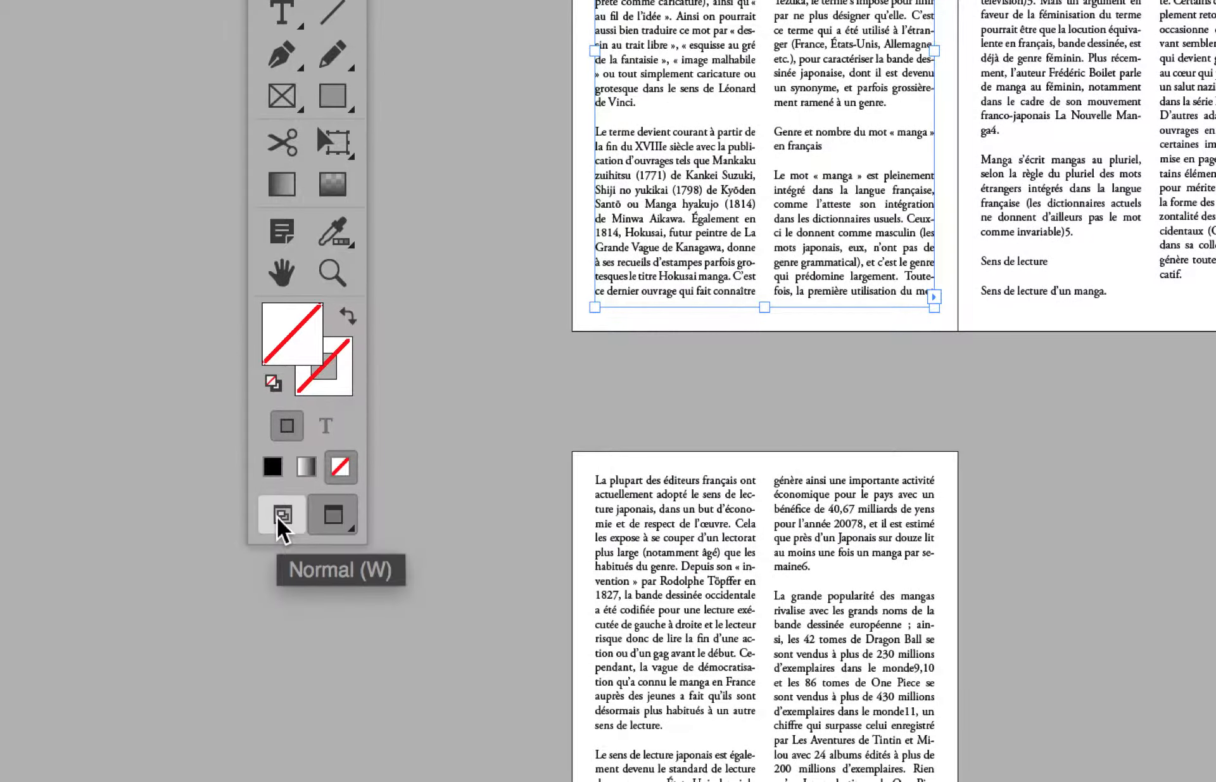
left_click(282, 515)
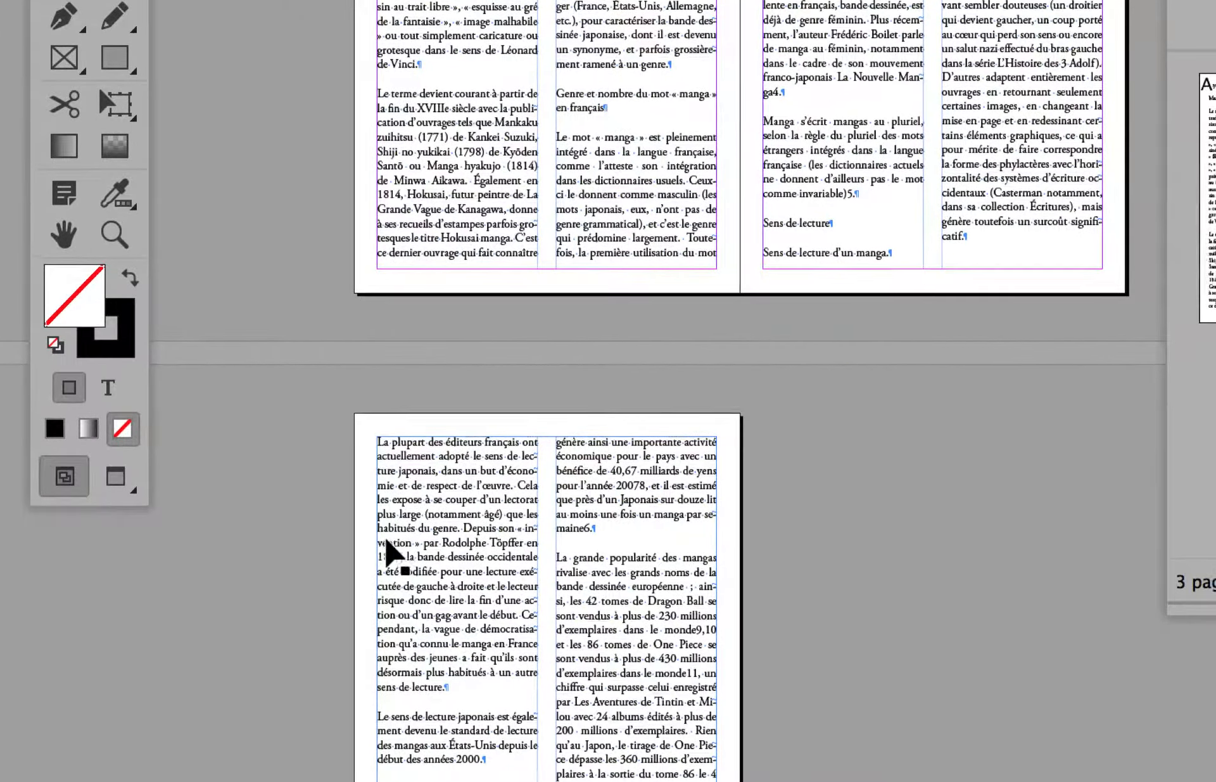
Select the text frame on page 40 and move the Tools panel away from the pages.
left_click(386, 540)
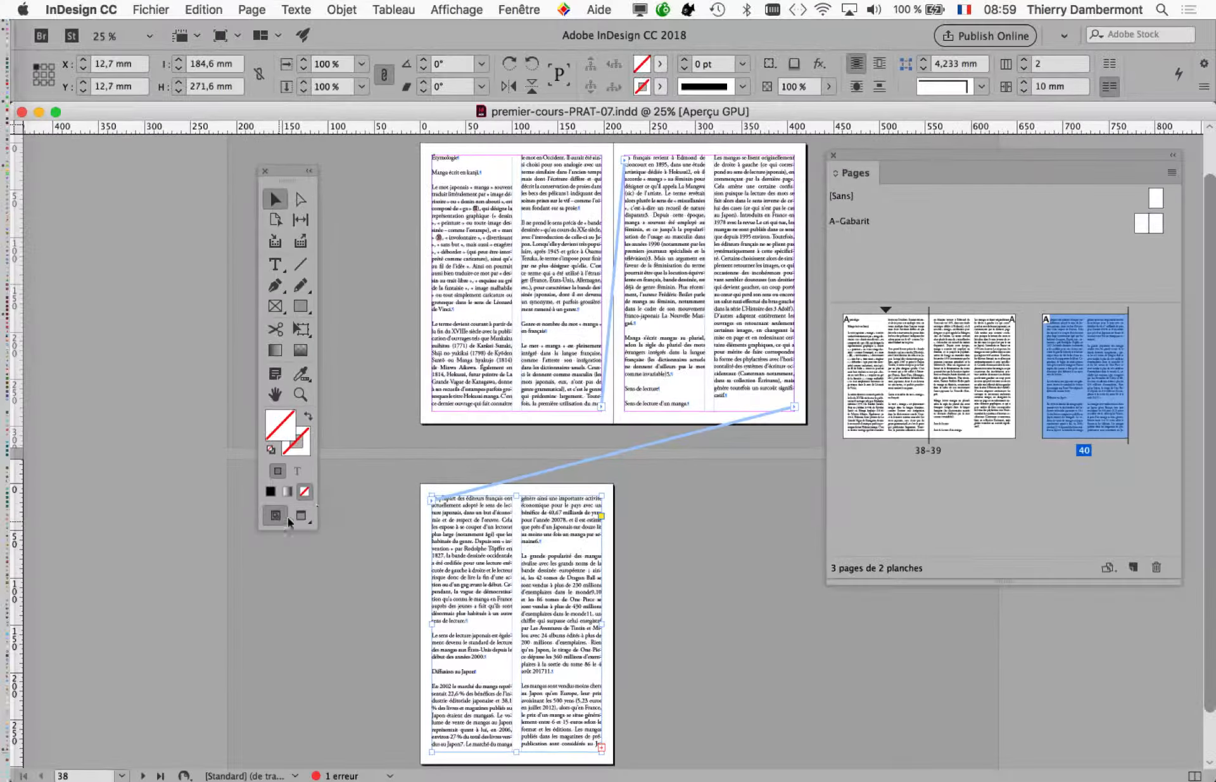
left_click_drag(277, 178, 71, 174)
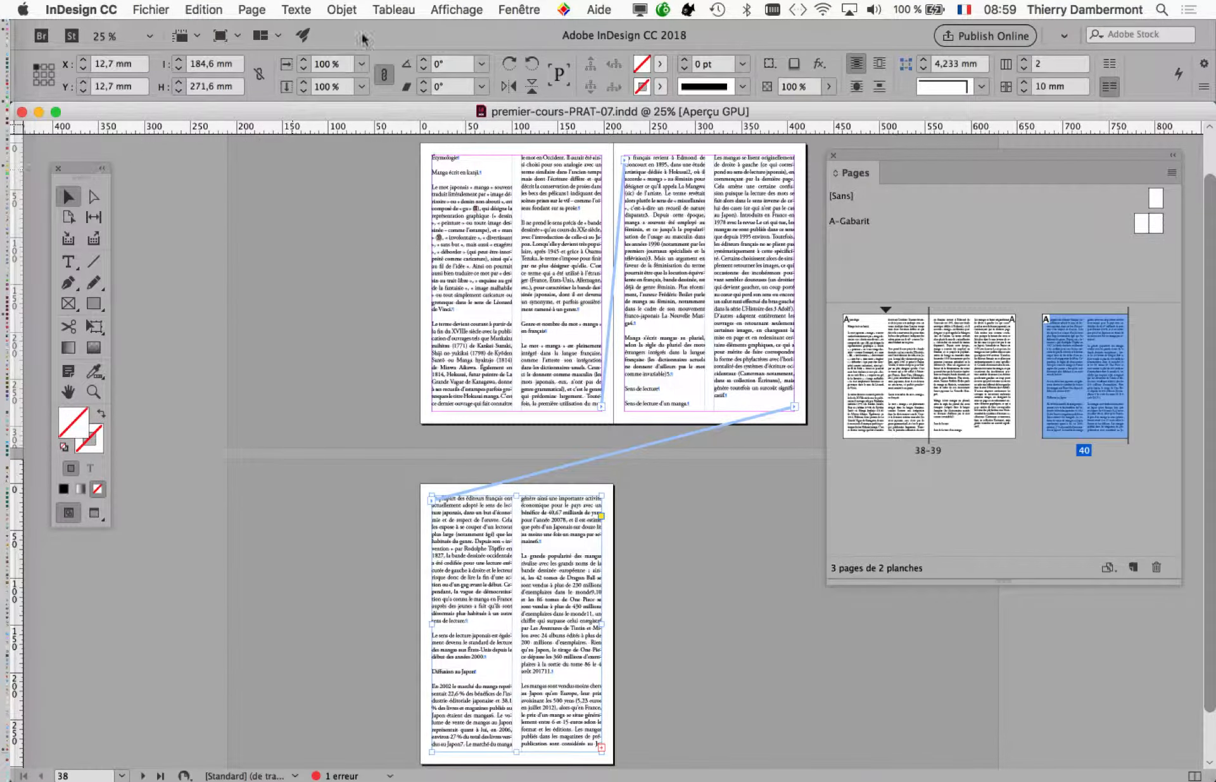
Hide the text threads linking the frames across pages 38 to 40, and show them again.
left_click(443, 9)
mouse_move(556, 350)
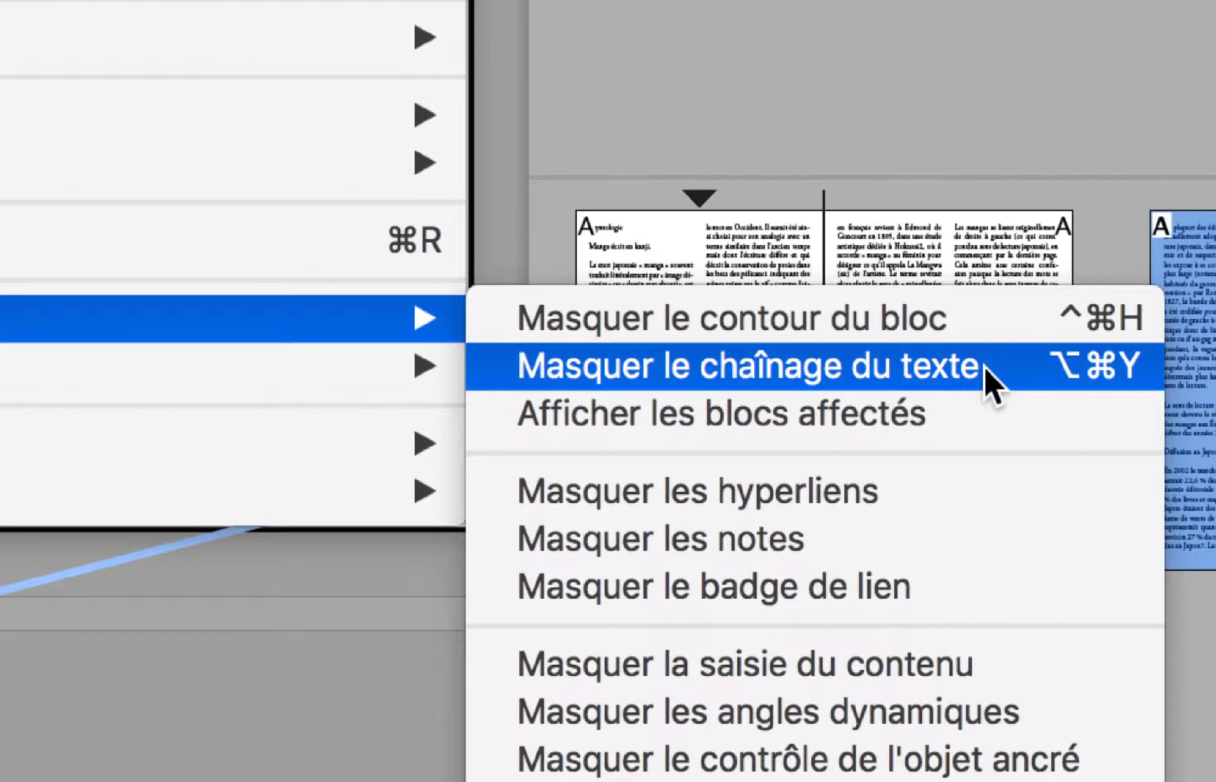
left_click(956, 366)
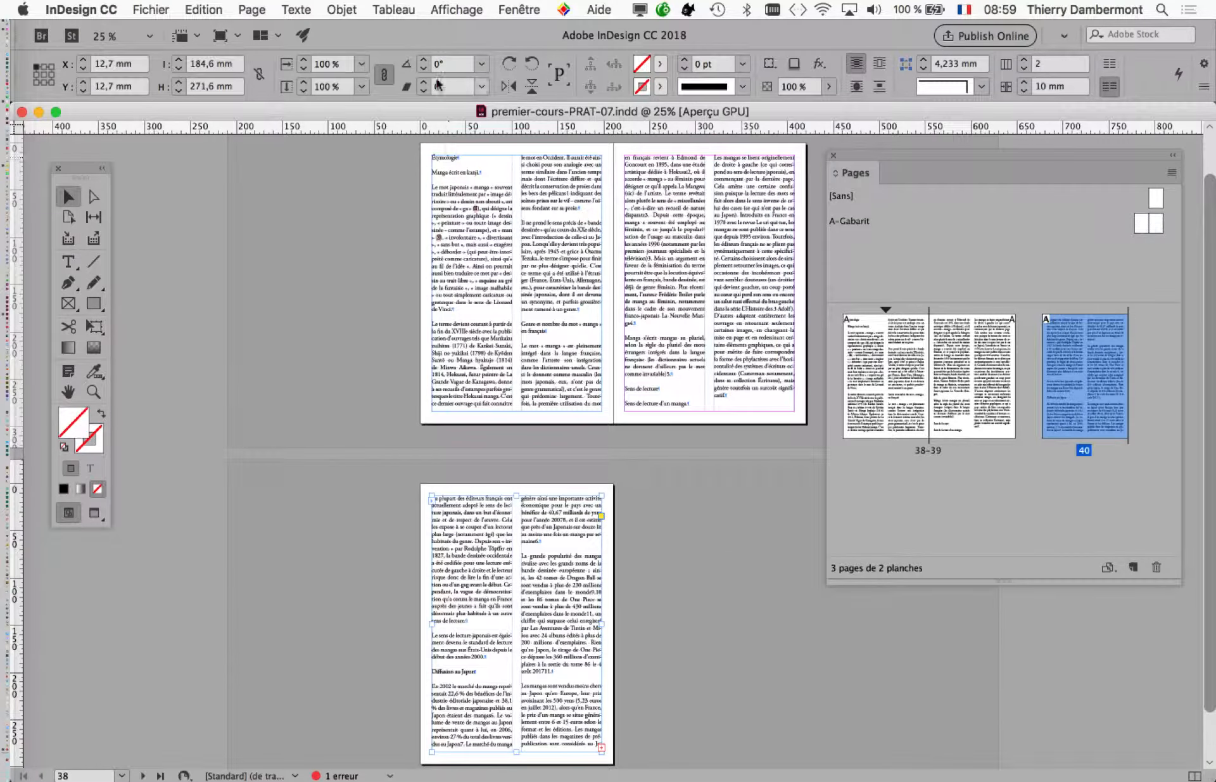
left_click(457, 9)
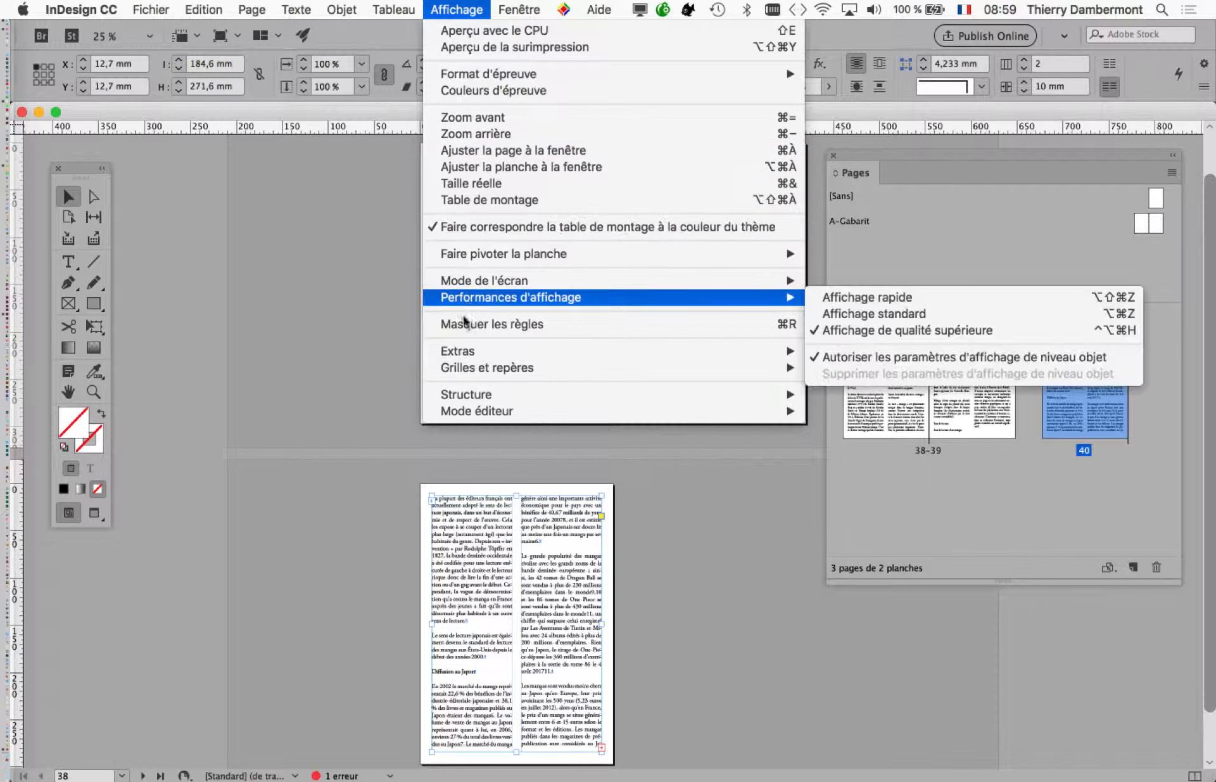
mouse_move(472, 351)
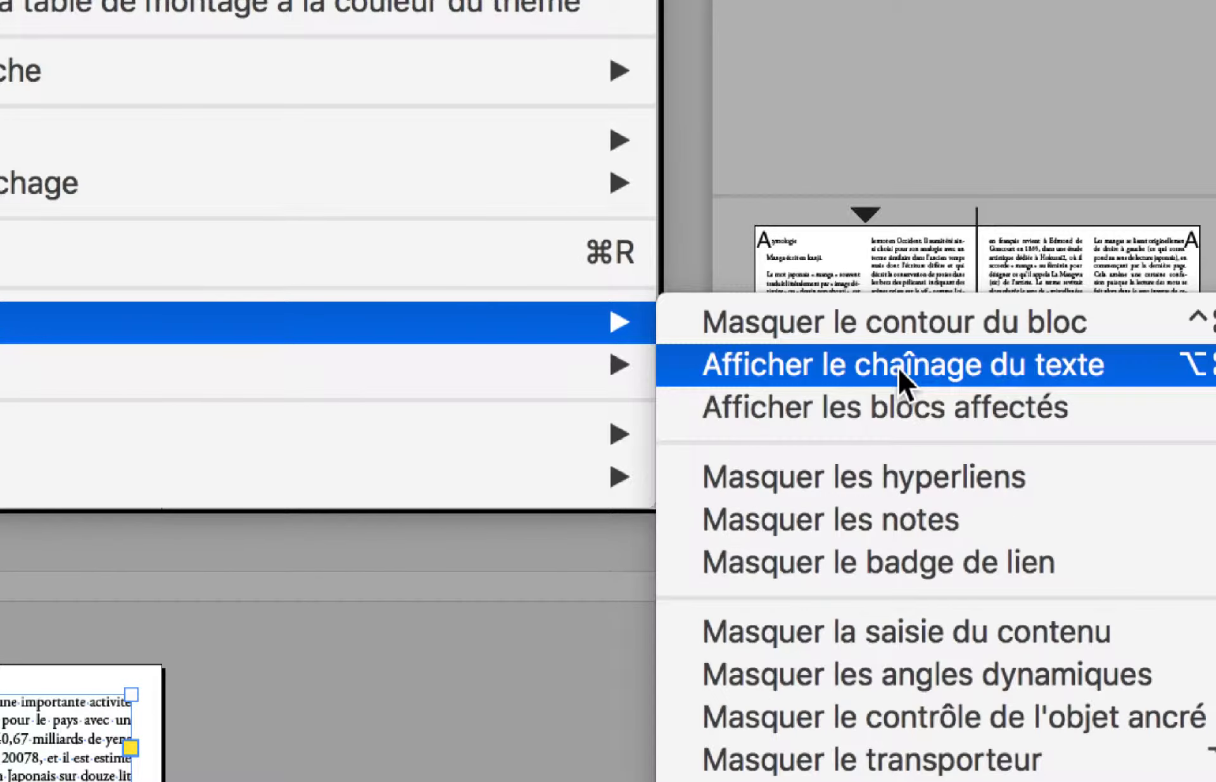
left_click(898, 365)
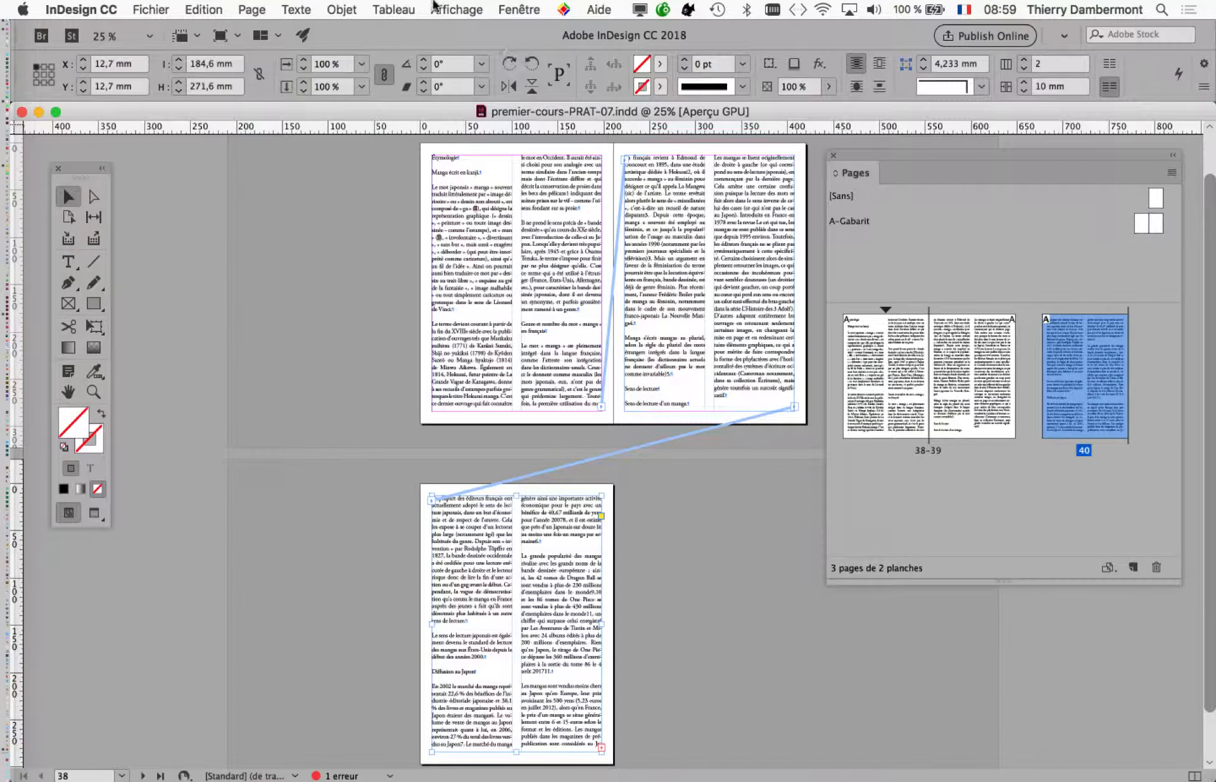
left_click(457, 8)
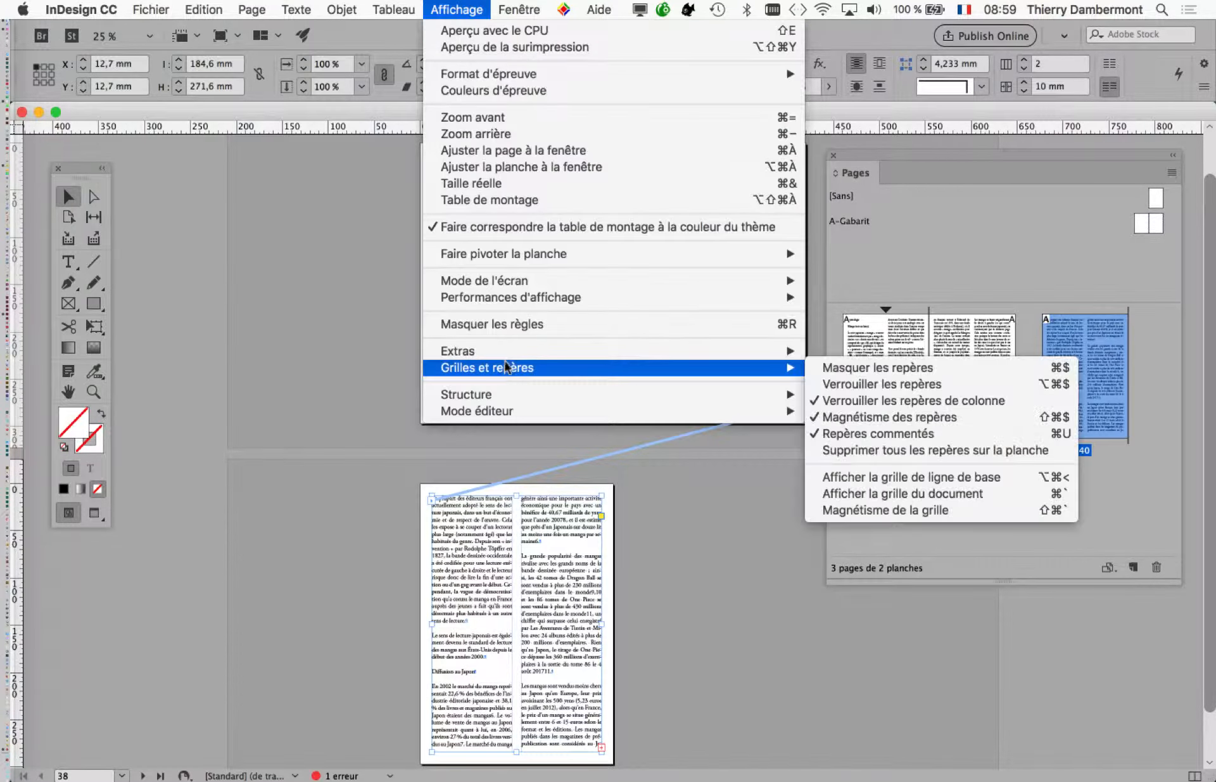
mouse_move(513, 356)
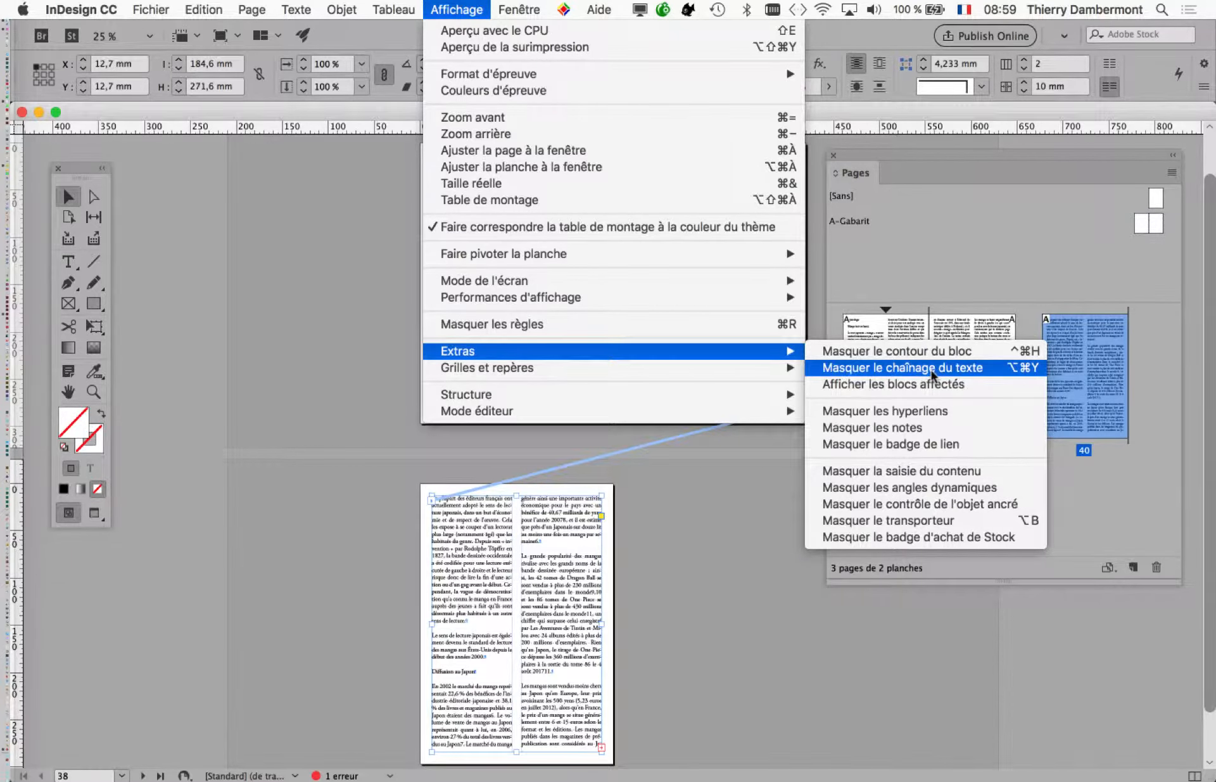
left_click(751, 453)
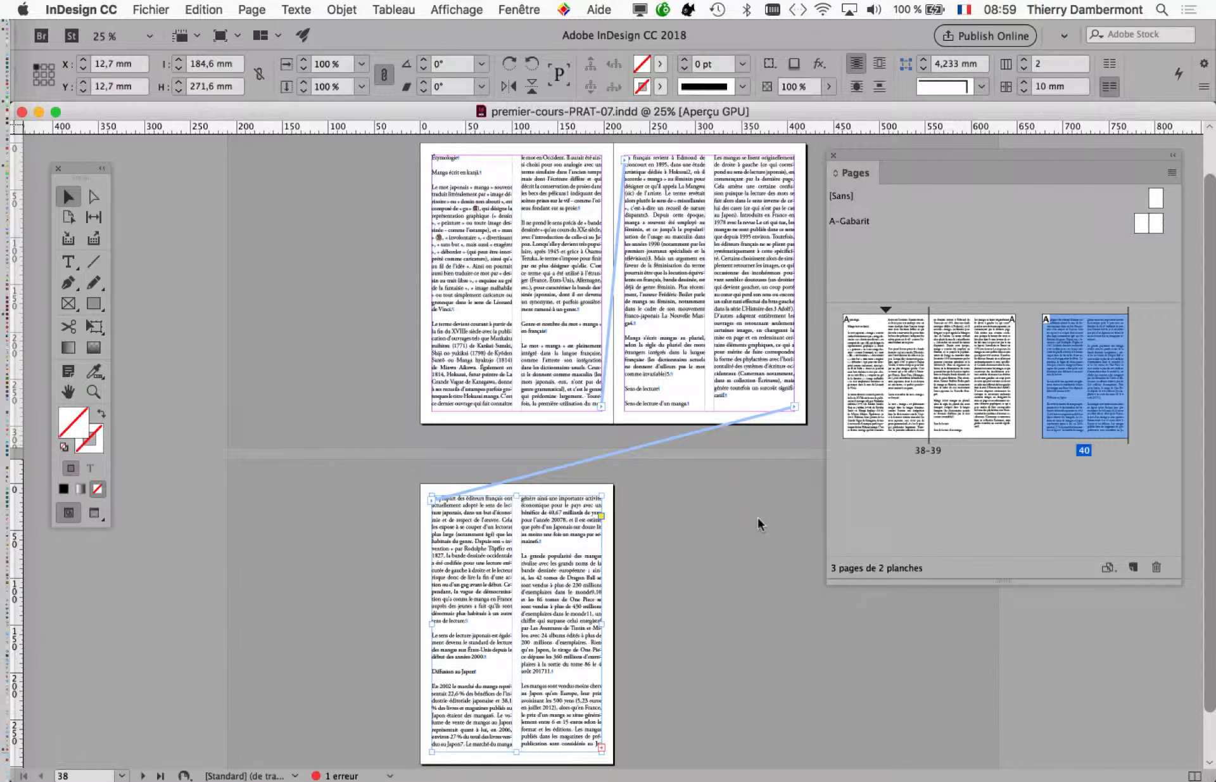